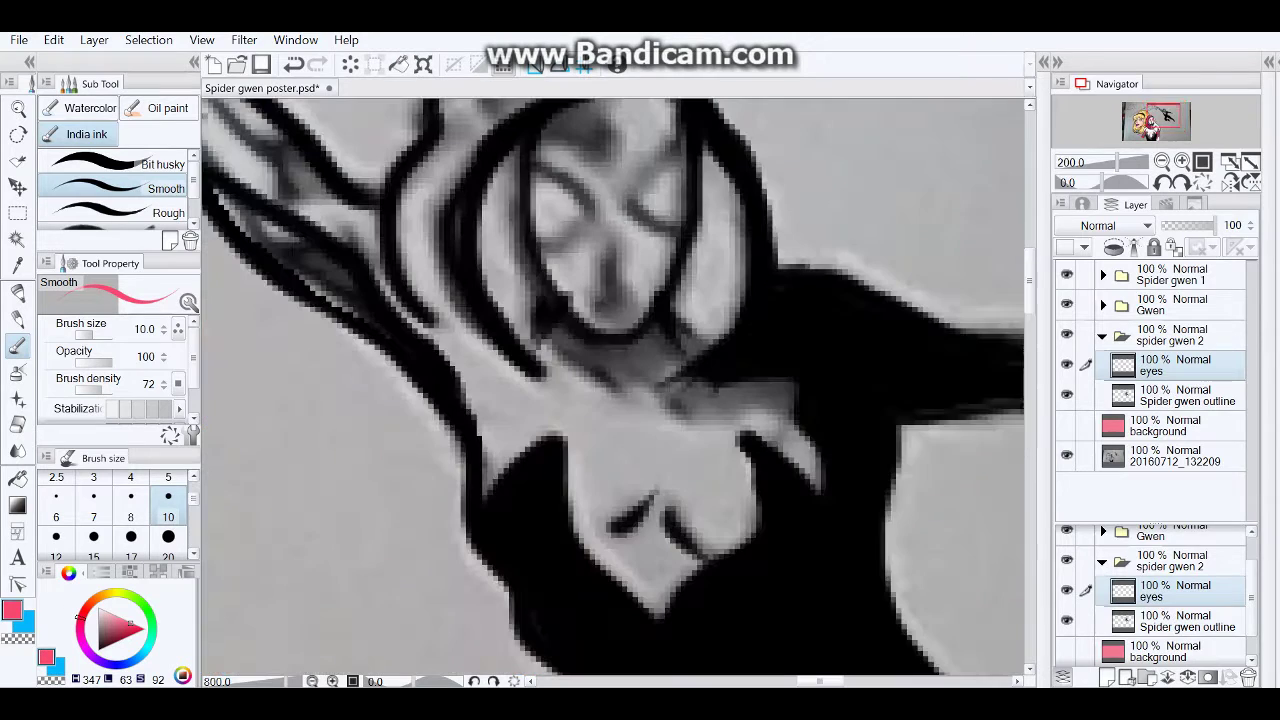
Step: Paint pink outlines around the small figure's mask eyes with the Smooth brush and roughen them with a size-1 Spray airbrush
mouse_move(630, 200)
left_mouse_down()
mouse_move(668, 175)
mouse_move(656, 191)
mouse_move(661, 160)
mouse_move(654, 222)
mouse_move(690, 235)
left_mouse_up()
mouse_move(530, 170)
left_mouse_down()
mouse_move(589, 210)
mouse_move(552, 232)
left_mouse_up()
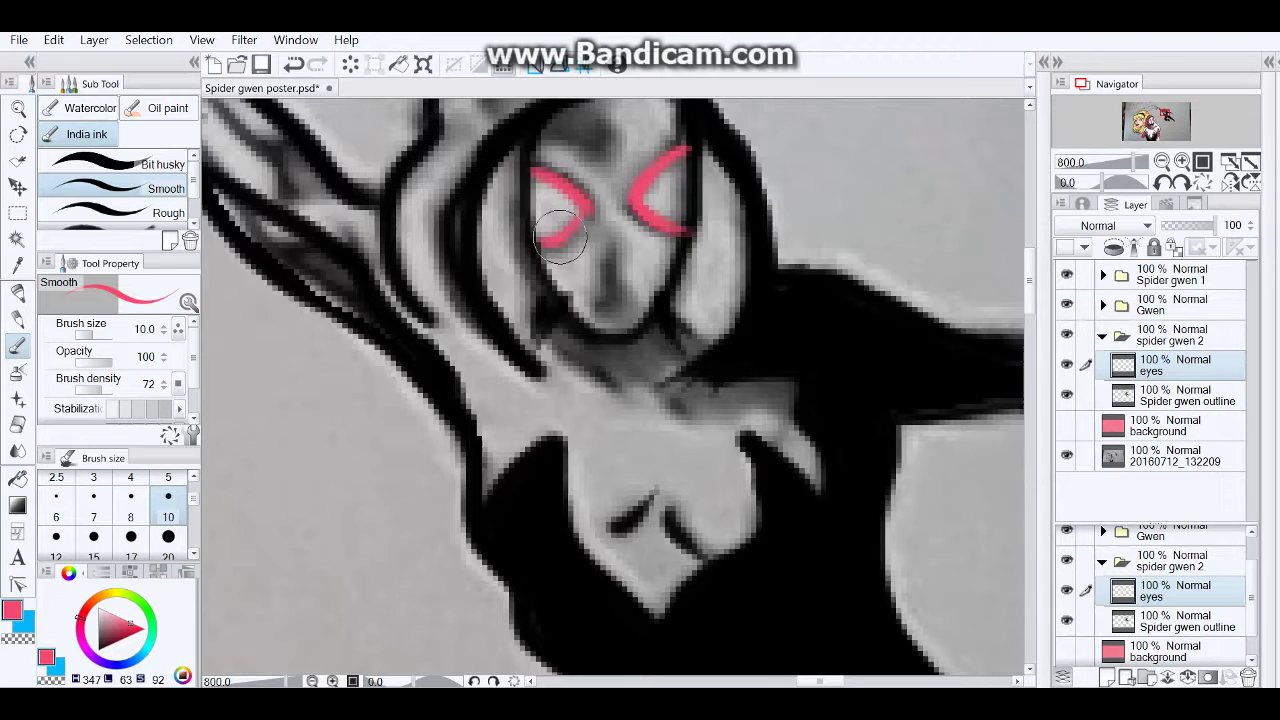
key("b")
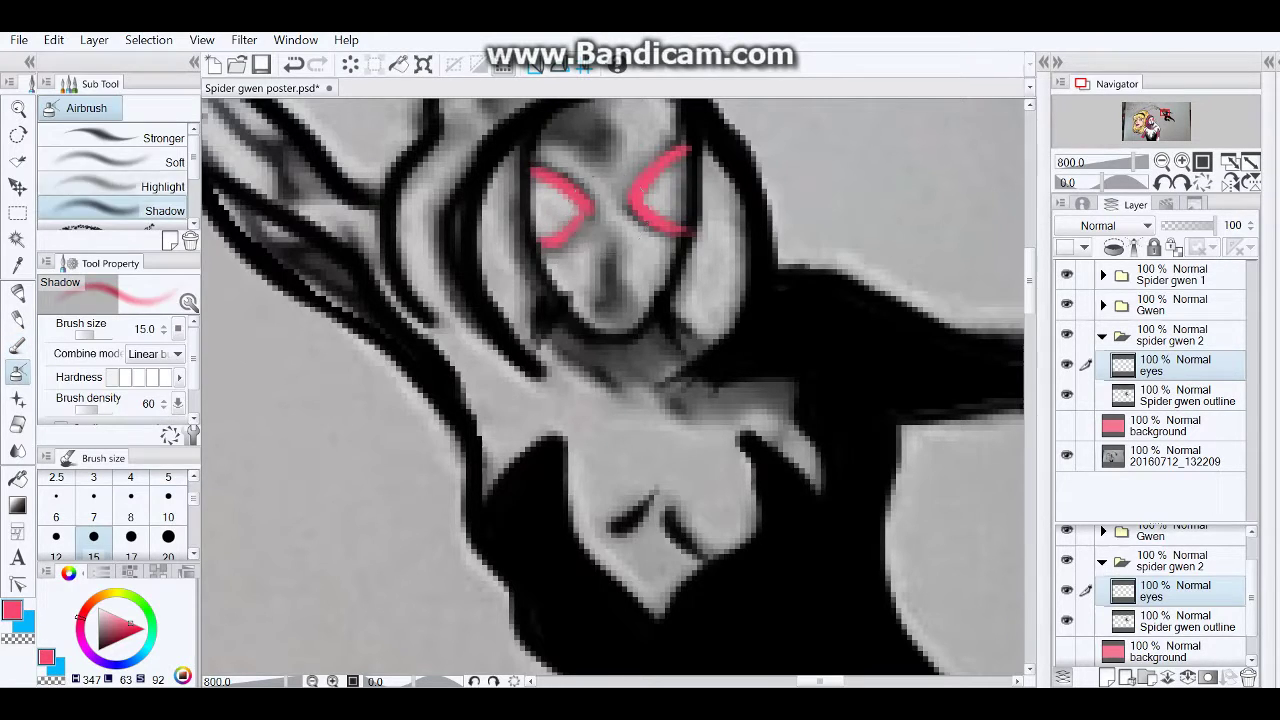
key("bracketleft")
key("bracketleft")
key("bracketleft")
key("ctrl+z")
key("bracketleft")
key("bracketleft")
key("bracketleft")
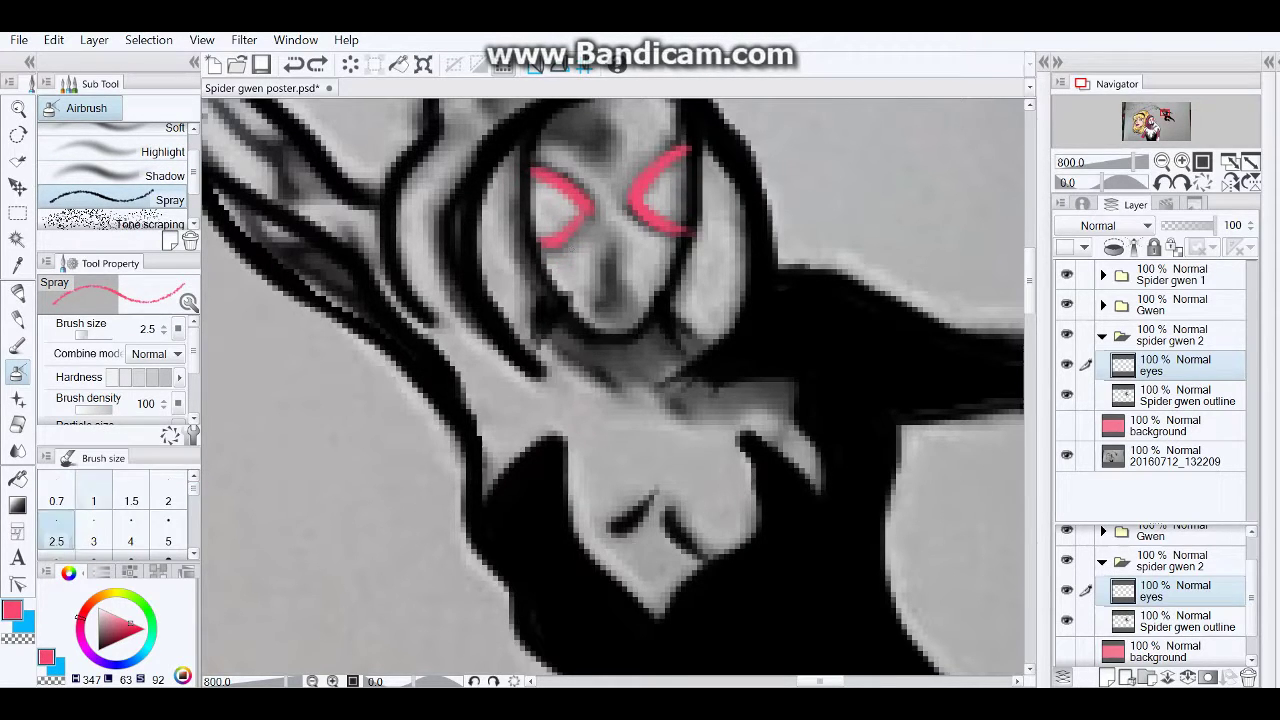
mouse_move(548, 250)
left_mouse_down()
mouse_move(599, 204)
mouse_move(550, 158)
left_mouse_up()
left_click_drag(684, 132, 645, 158)
mouse_move(672, 234)
left_mouse_down()
mouse_move(640, 236)
mouse_move(652, 262)
left_mouse_up()
key("ctrl+0")
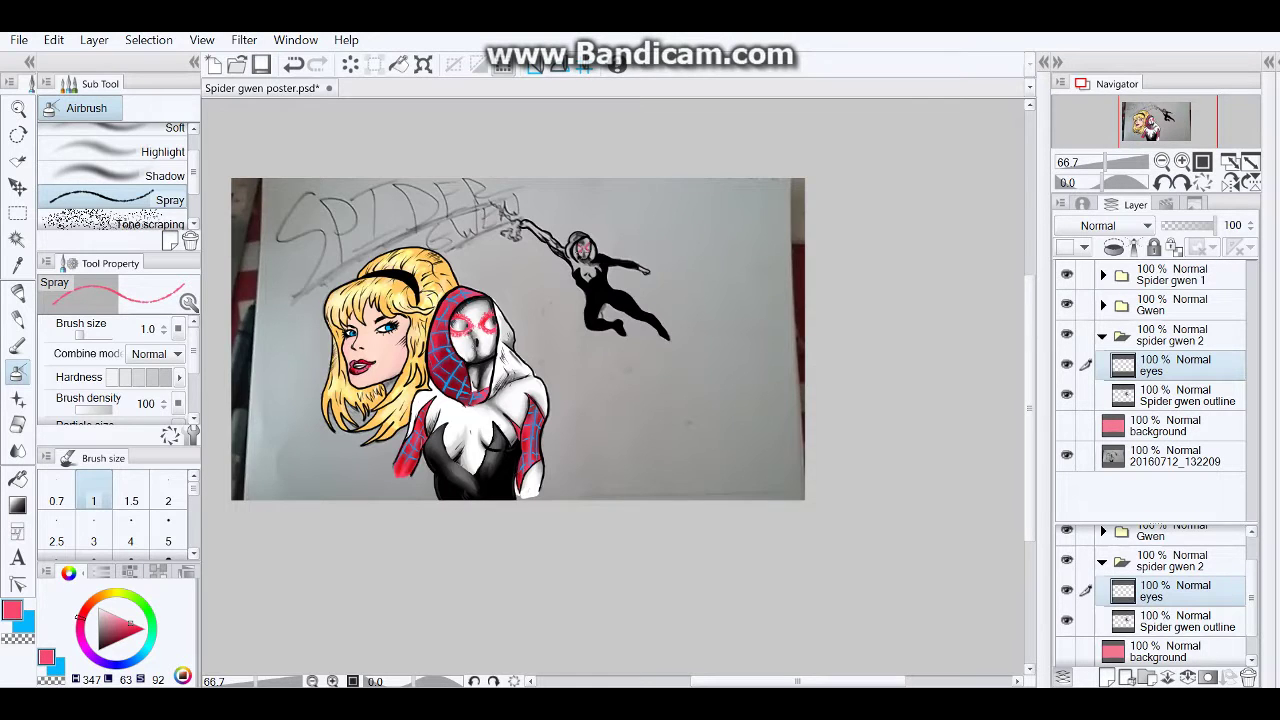
Step: Rename the eyes layer as eyes/pink
scroll(578, 249, "up", 8)
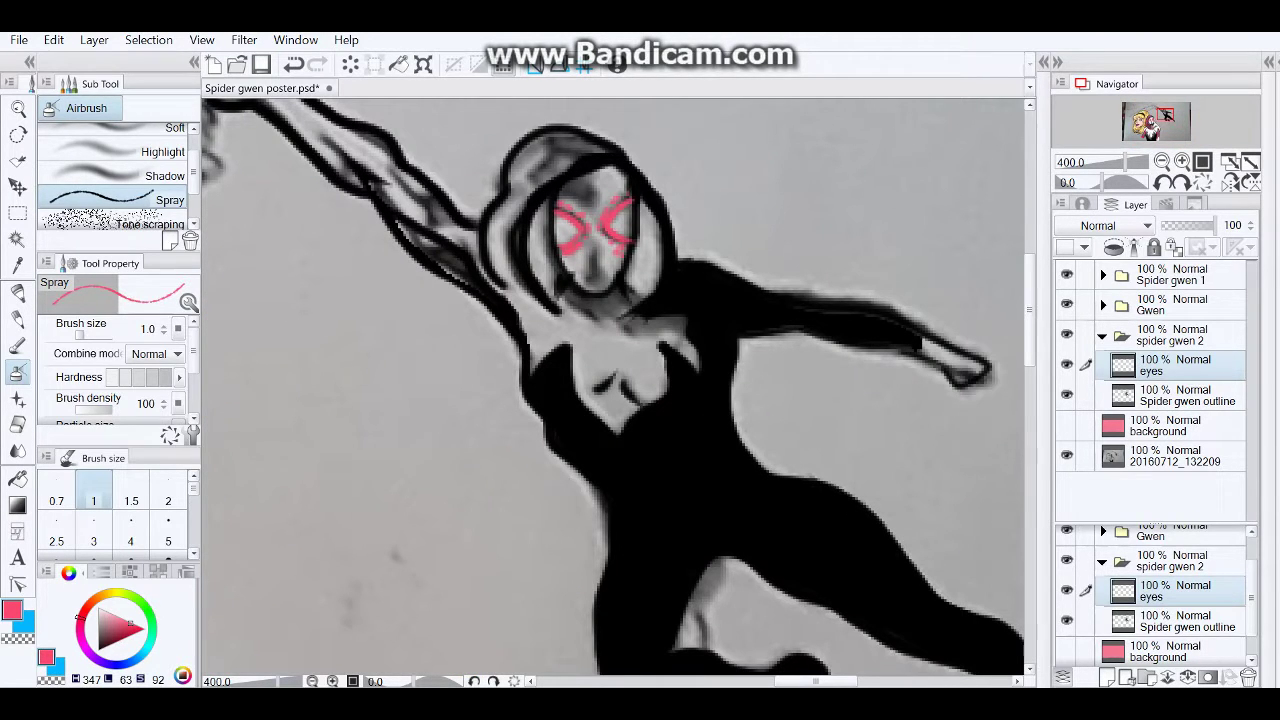
double_click(1150, 370)
type("/pink")
key("Return")
Step: Paint the sleeve patch on the small figure's raised arm pink and clean its edge with the hard eraser
mouse_move(404, 230)
left_mouse_down()
mouse_move(462, 274)
mouse_move(398, 222)
mouse_move(446, 247)
mouse_move(468, 282)
left_mouse_up()
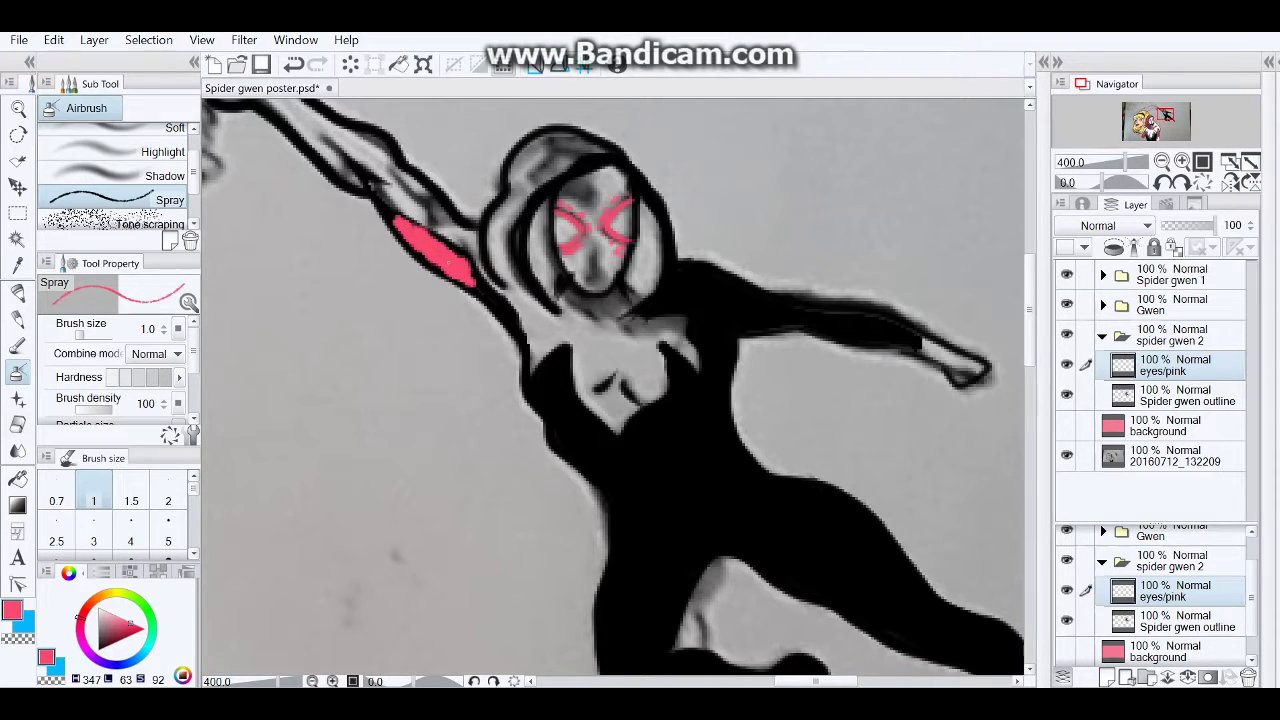
key("e")
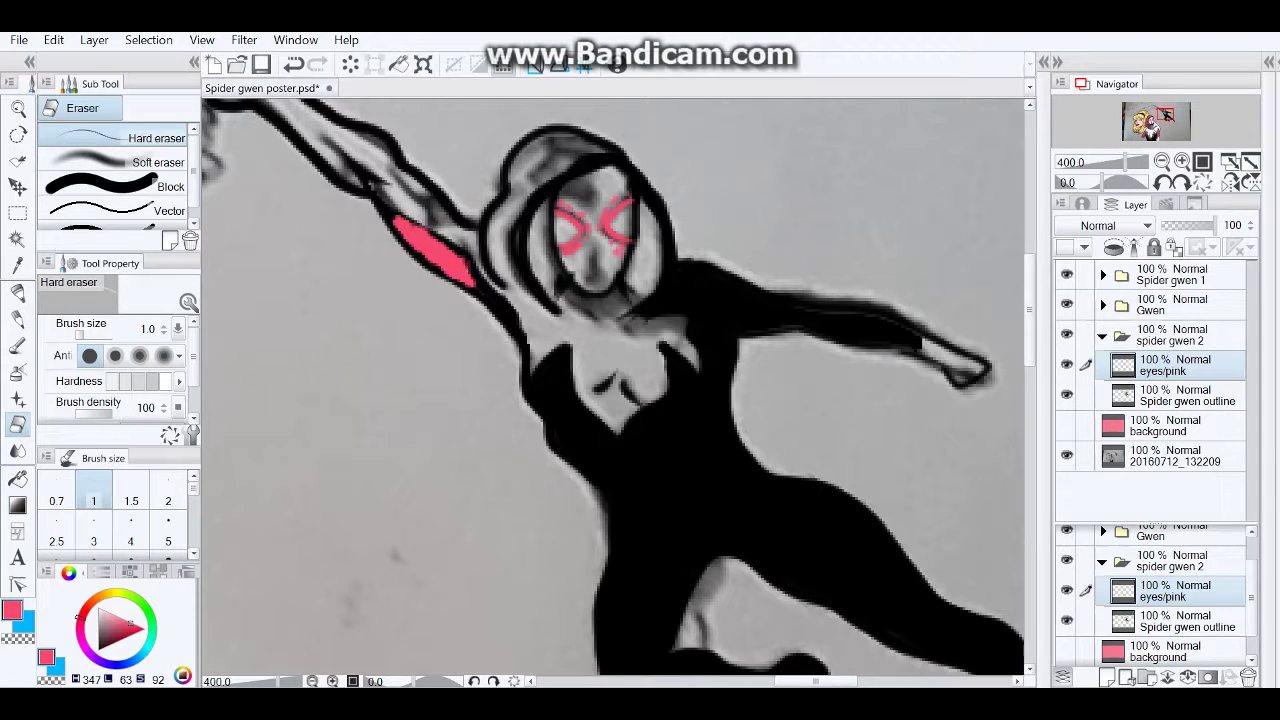
mouse_move(396, 218)
left_mouse_down()
mouse_move(440, 242)
mouse_move(387, 213)
mouse_move(458, 248)
left_mouse_up()
Step: Add a layer named white and move the Spider gwen outline layer to the top of the spider gwen 2 group
key("ctrl+shift+n")
double_click(1175, 400)
type("white")
key("Return")
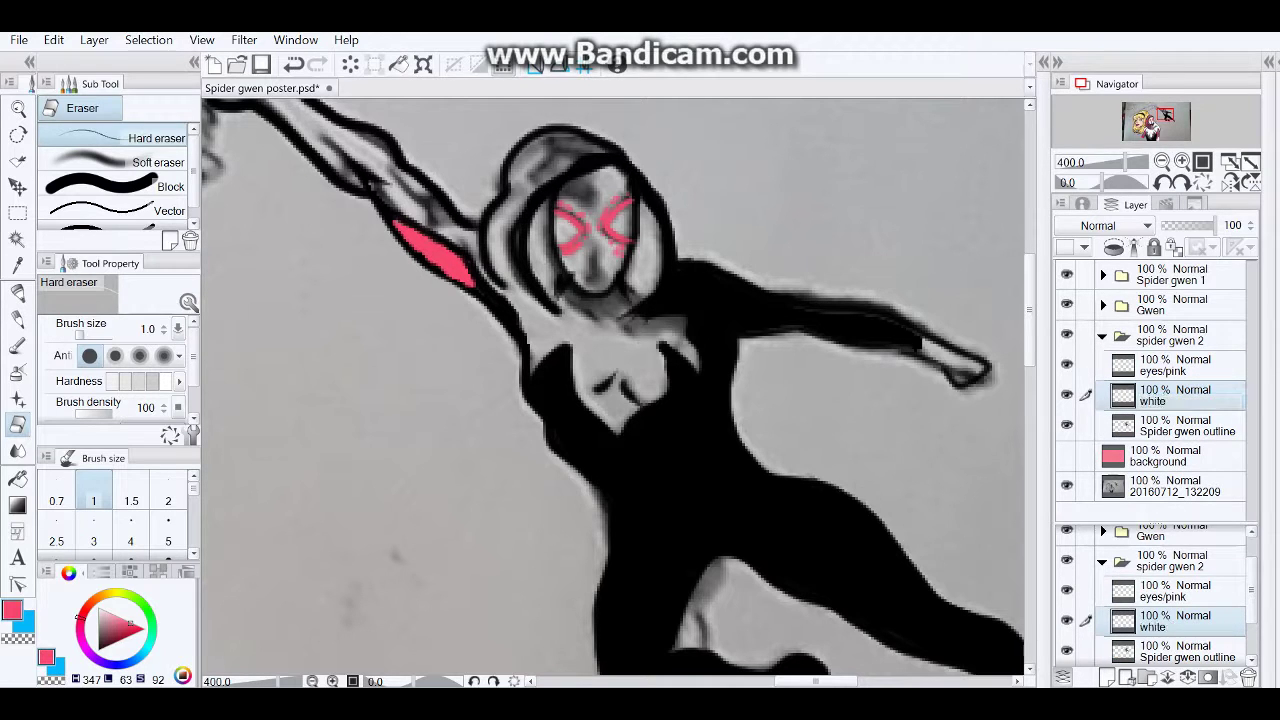
left_click_drag(1175, 425, 1175, 358)
Step: Paint the small figure's hood, mask, raised arm and chest white on the white layer with the Smooth brush
left_click(1175, 425)
key("p")
mouse_move(610, 405)
left_mouse_down()
mouse_move(652, 366)
mouse_move(629, 404)
mouse_move(685, 347)
mouse_move(593, 349)
mouse_move(601, 402)
mouse_move(625, 391)
mouse_move(605, 329)
mouse_move(560, 326)
mouse_move(284, 111)
mouse_move(363, 139)
mouse_move(478, 238)
mouse_move(505, 224)
mouse_move(537, 153)
mouse_move(592, 150)
mouse_move(580, 162)
mouse_move(586, 287)
mouse_move(602, 276)
mouse_move(597, 220)
mouse_move(595, 271)
mouse_move(602, 235)
mouse_move(559, 285)
left_mouse_up()
scroll(598, 262, "down", 2)
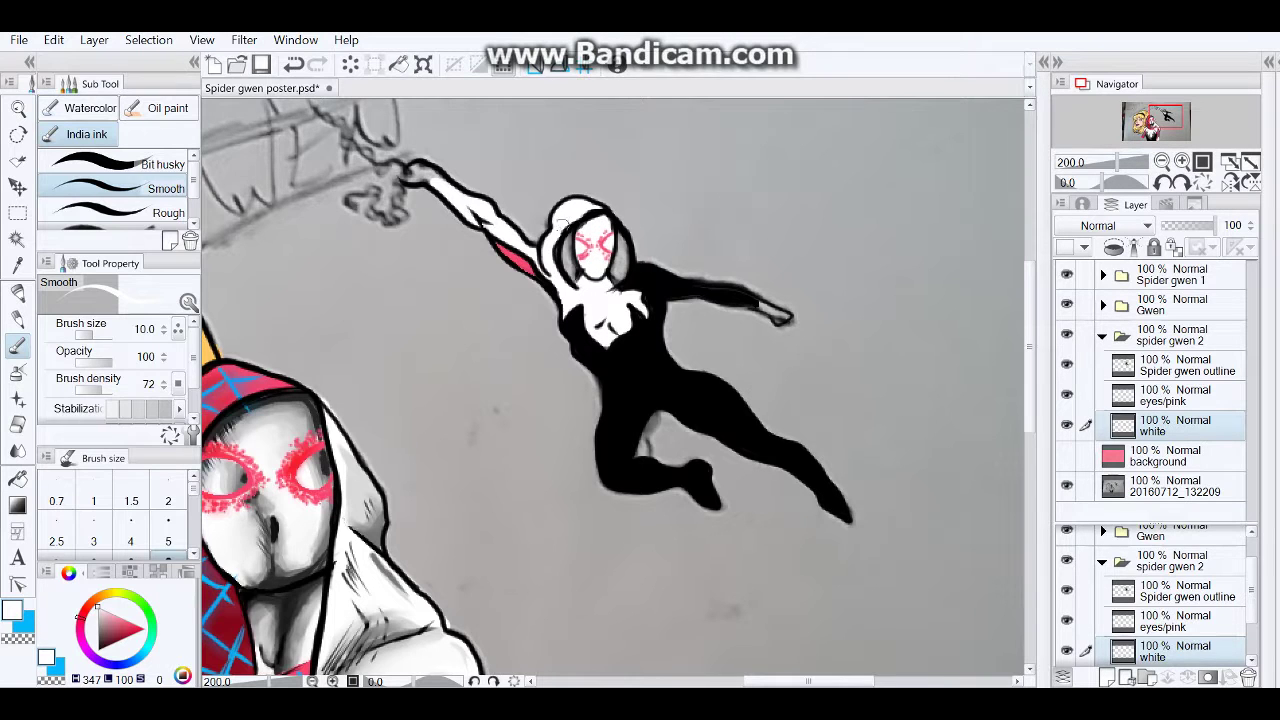
scroll(809, 396, "down", 4)
scroll(806, 396, "up", 4)
Step: Paint the small figure's trailing hand white and add light grey shading to the white parts of the suit
left_click(12, 610)
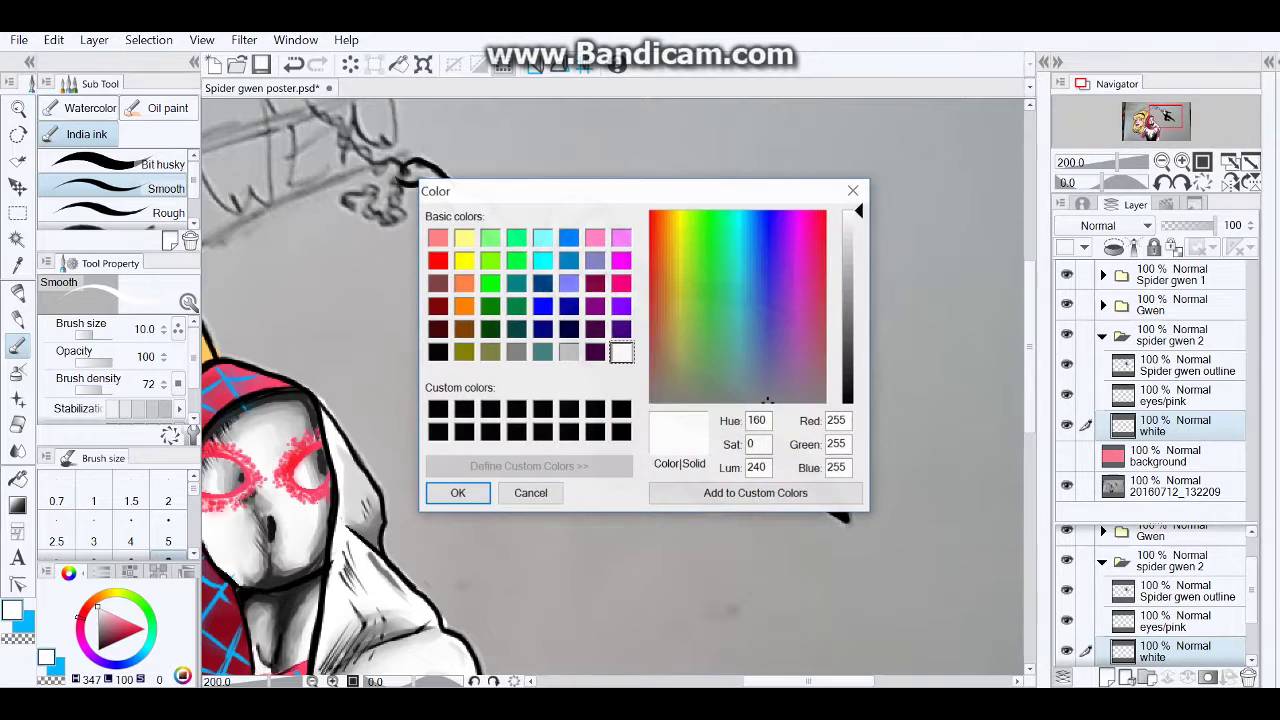
left_click(451, 491)
mouse_move(604, 318)
left_mouse_down()
mouse_move(596, 326)
mouse_move(616, 334)
left_mouse_up()
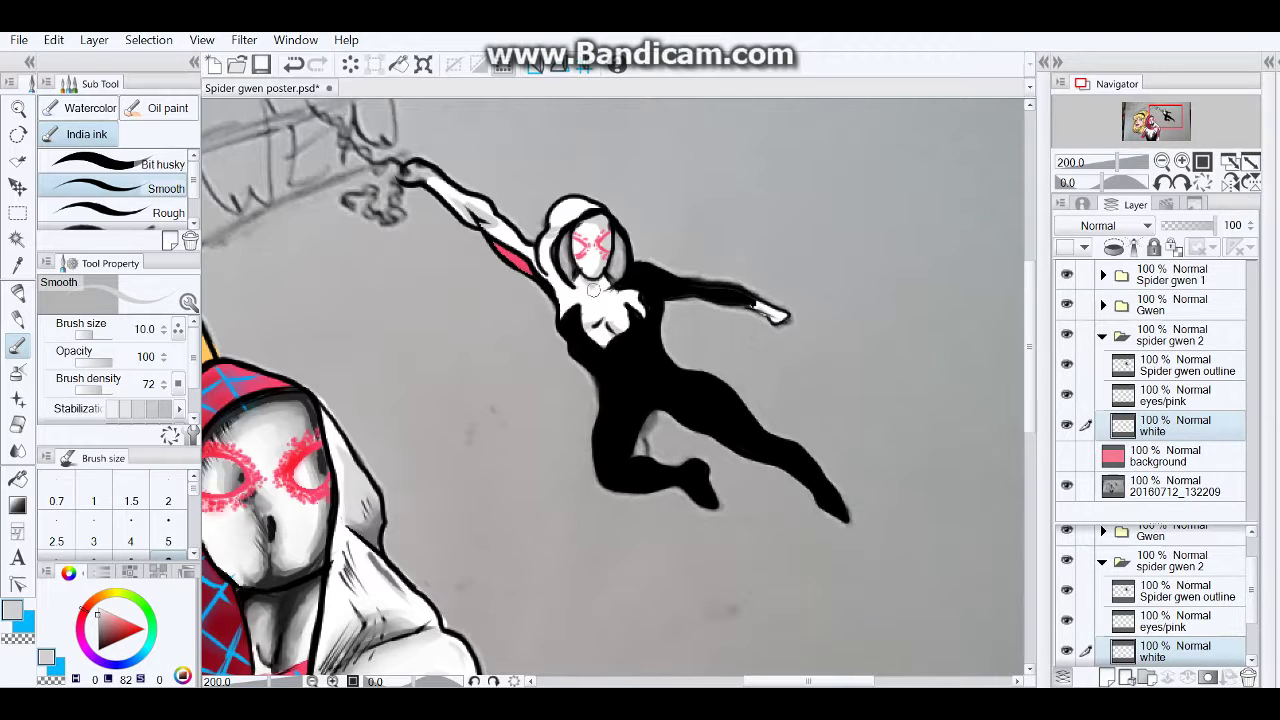
Step: Shade the small figure's chest, neck and mask with mid grey and light grey strokes
double_click(12, 610)
key("Return")
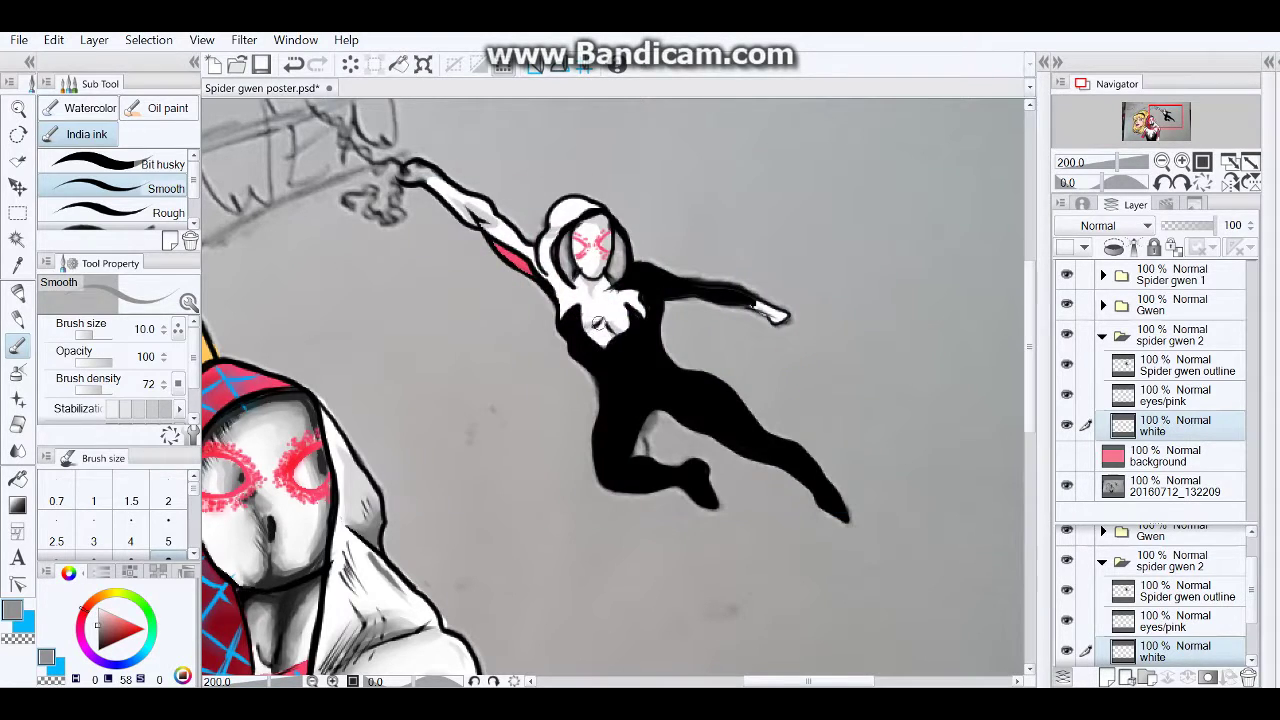
left_click_drag(594, 270, 596, 222)
double_click(12, 610)
key("Return")
left_click_drag(594, 272, 596, 218)
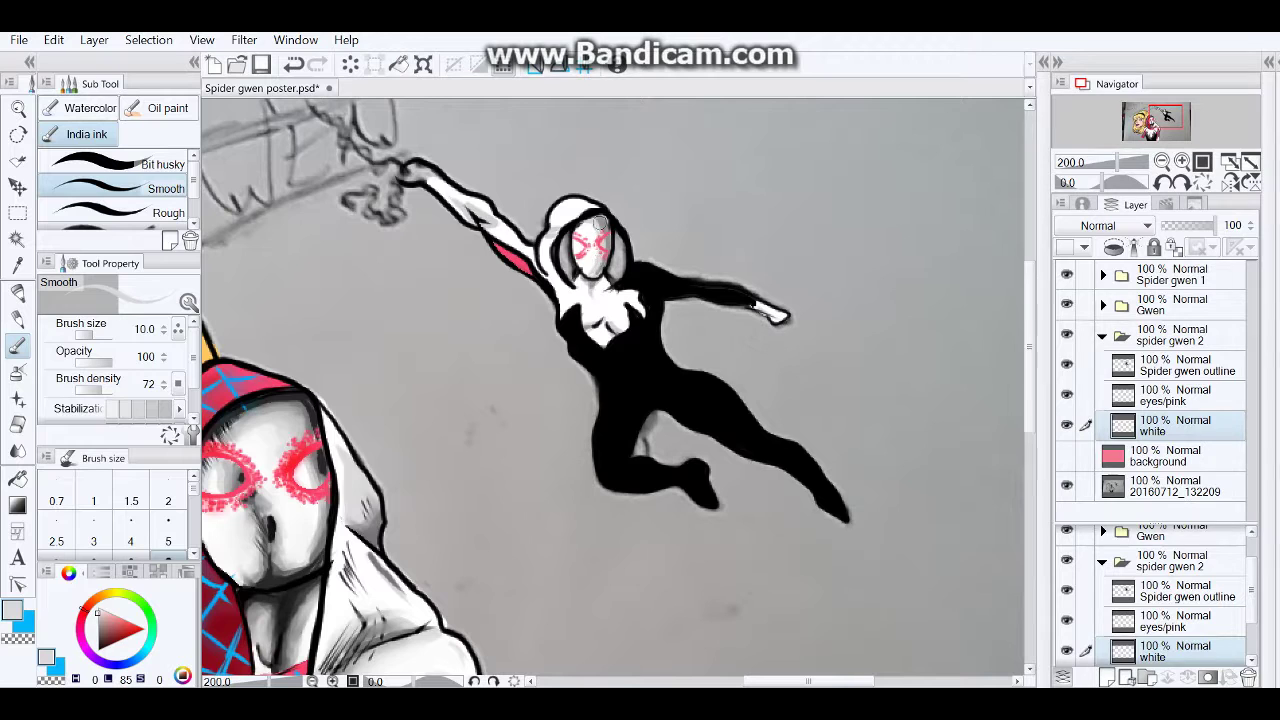
left_click_drag(590, 332, 600, 334)
Step: Smooth the grey shading with the Blend tool and save the poster file
key("j")
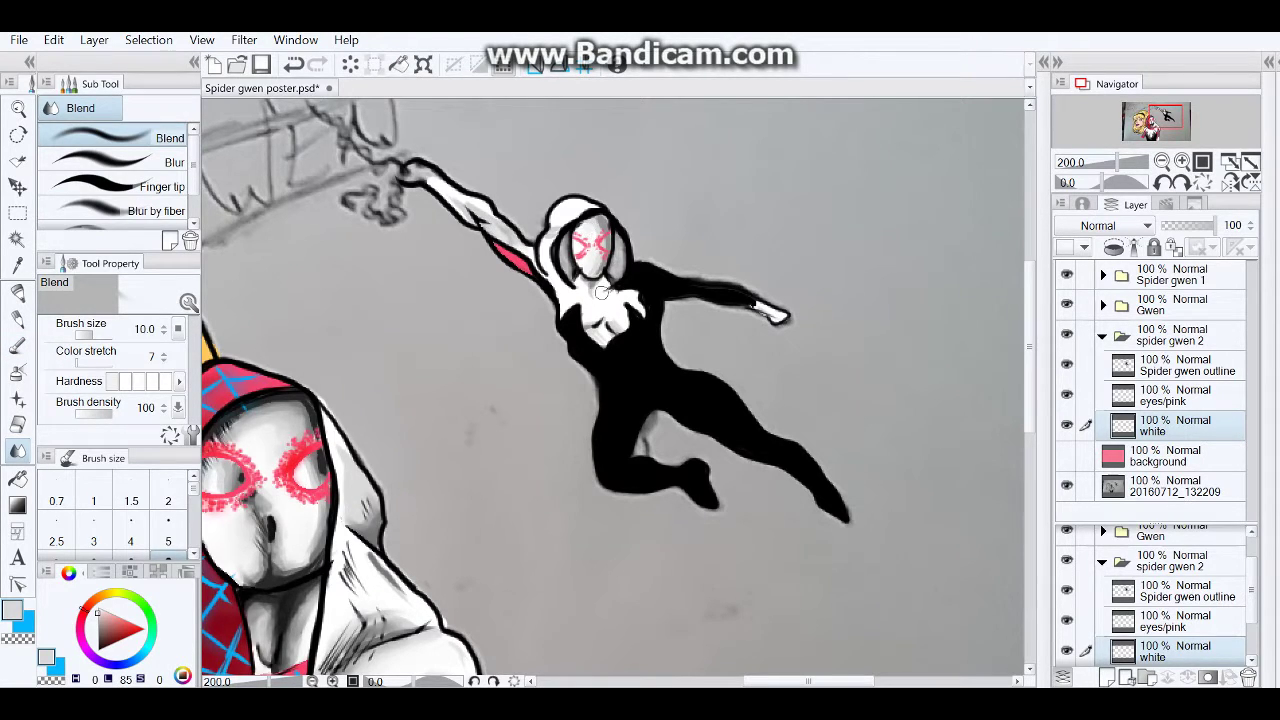
scroll(601, 291, "down", 2)
key("ctrl+s")
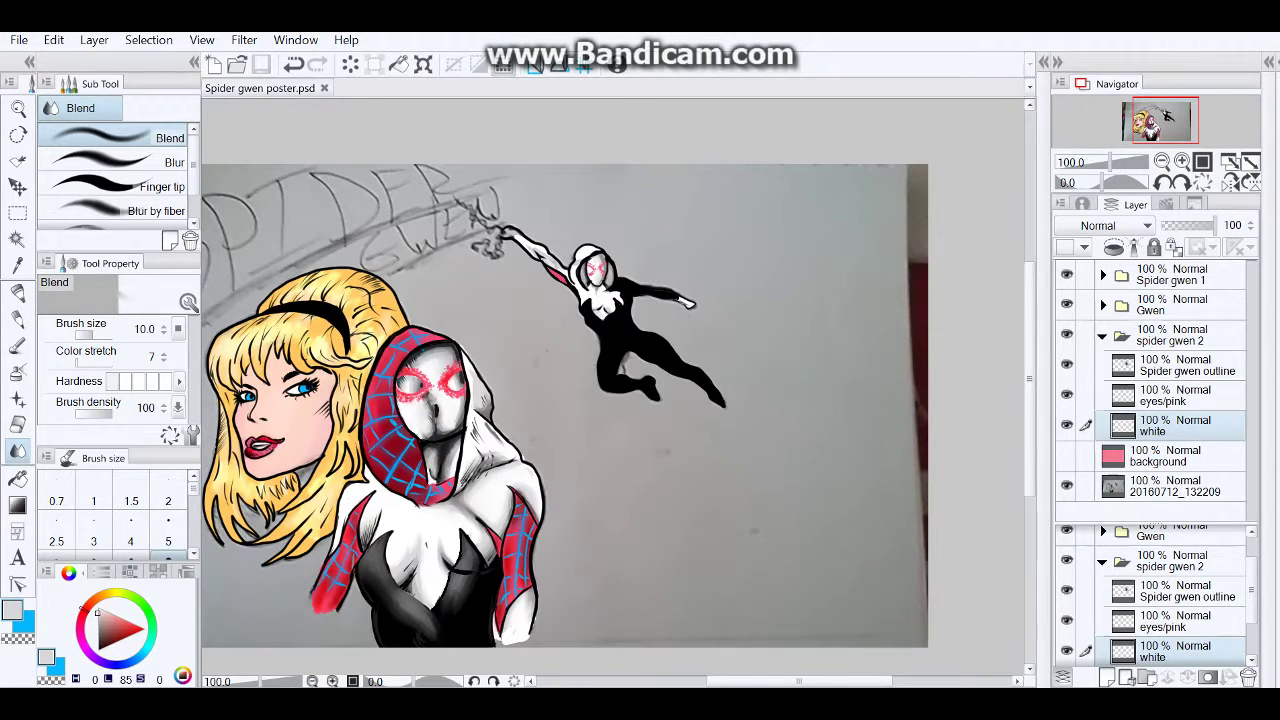
Step: Paint light grey shading on the small figure's shoulder below the hood with the Smooth brush
scroll(600, 290, "up", 4)
key("Return")
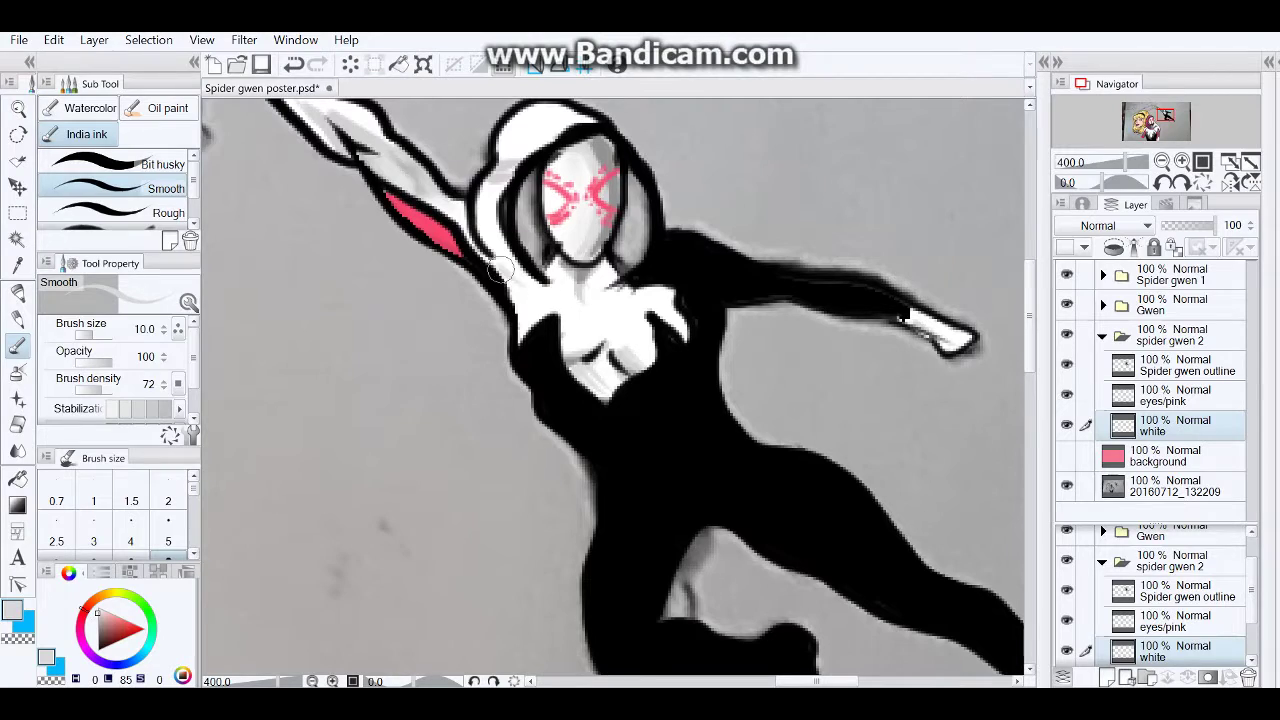
mouse_move(500, 268)
left_mouse_down()
mouse_move(530, 292)
mouse_move(514, 317)
mouse_move(504, 270)
mouse_move(542, 289)
mouse_move(502, 350)
left_mouse_up()
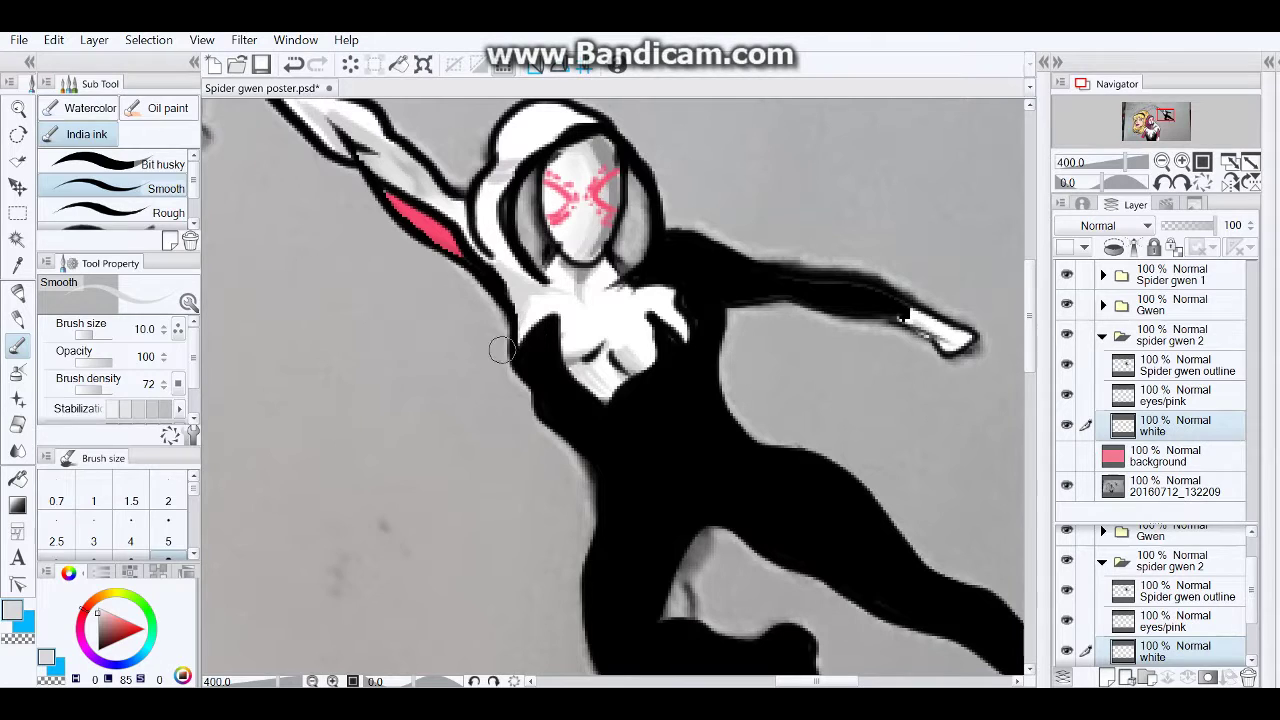
Step: Airbrush dark grey shadows onto the small figure's hood and mask with the size-15 Shadow brush
key("b")
left_click(12, 610)
key("Return")
mouse_move(542, 200)
left_mouse_down()
mouse_move(560, 108)
mouse_move(536, 124)
mouse_move(498, 252)
mouse_move(604, 152)
mouse_move(613, 238)
left_mouse_up()
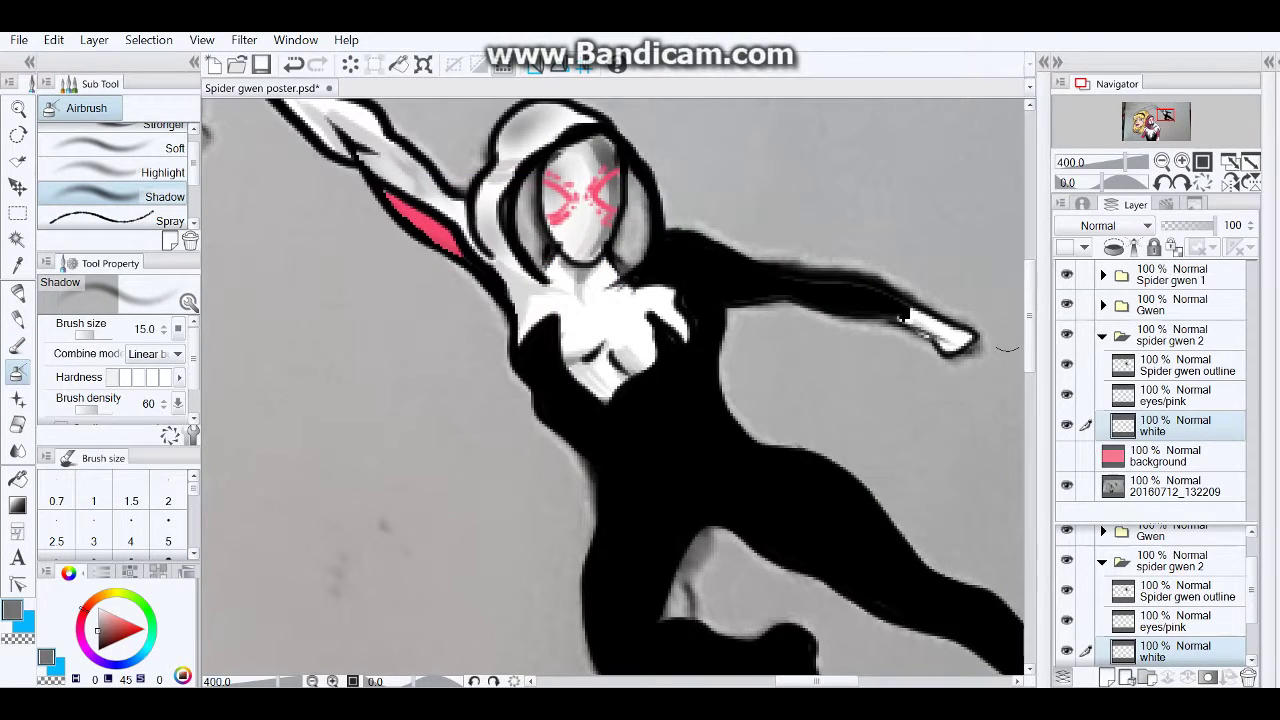
Step: Add a layer named web above the white layer
key("ctrl+shift+n")
type("web")
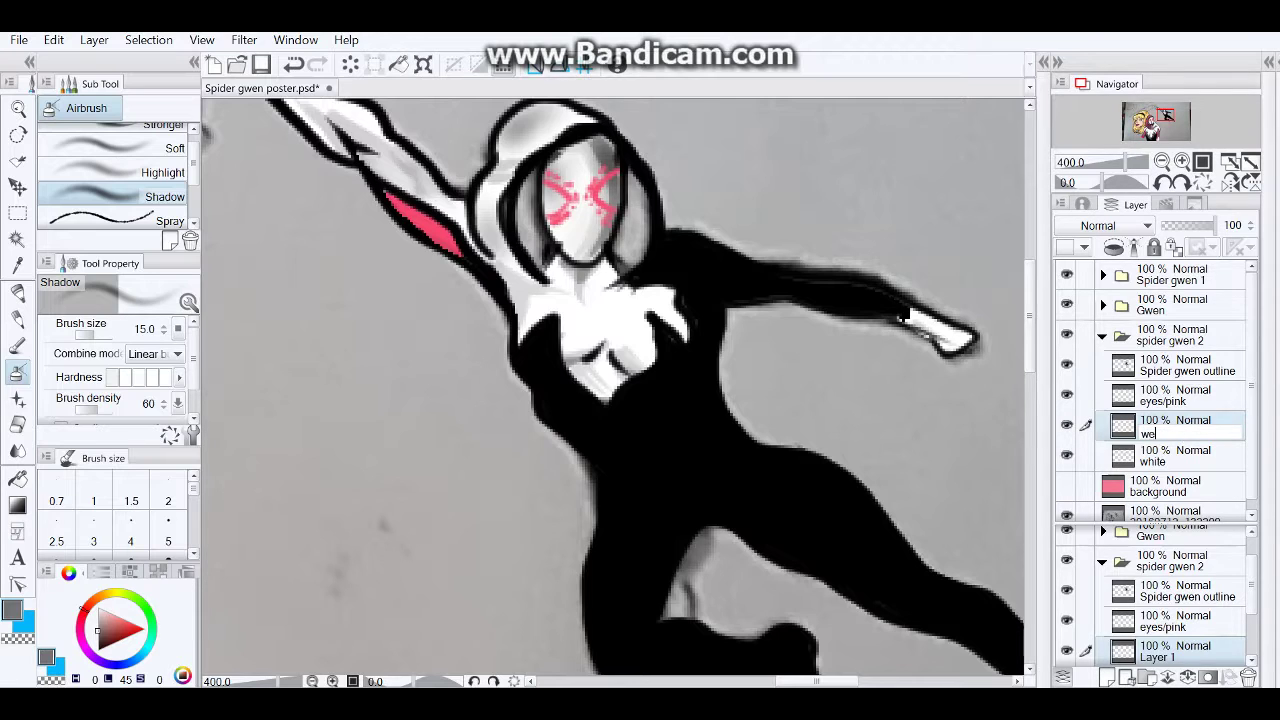
key("Return")
Step: Sample the pink of the eyes and fill both sides of the hood lining with it on the eyes/pink layer
left_click(1175, 395)
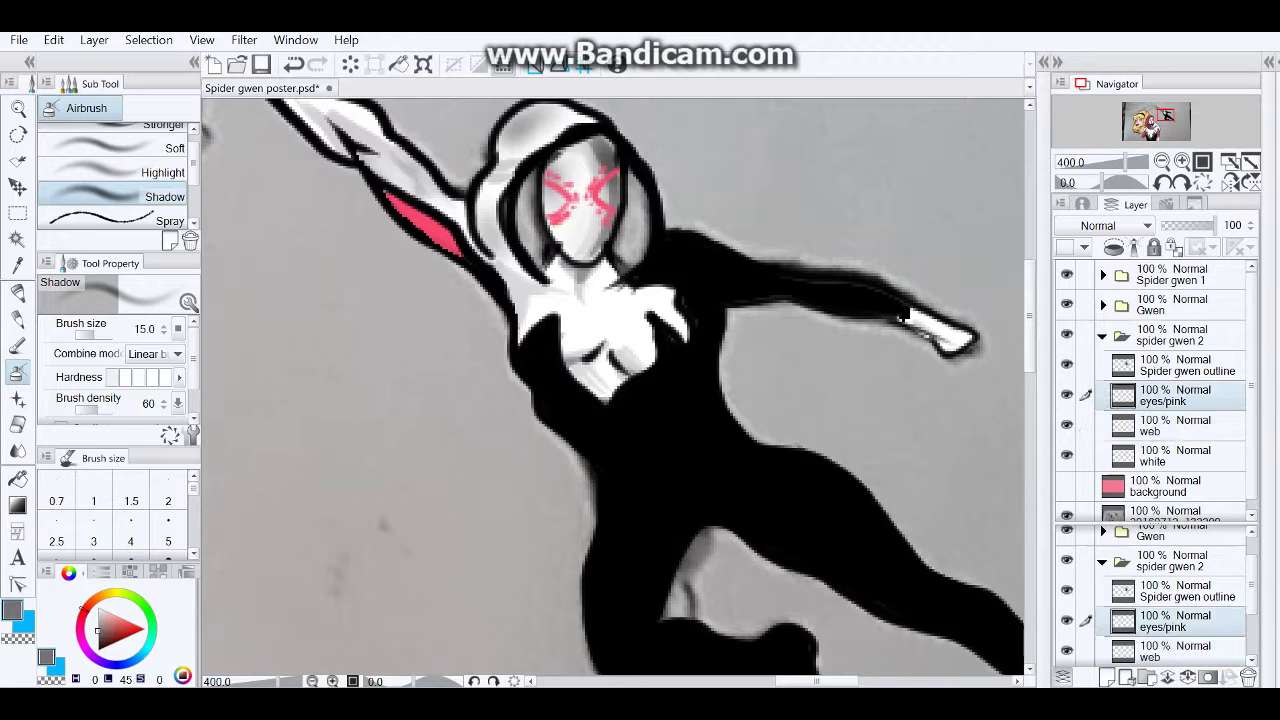
key("i")
left_click(580, 195)
key("p")
mouse_move(630, 270)
left_mouse_down()
mouse_move(645, 235)
mouse_move(640, 255)
left_mouse_up()
mouse_move(635, 165)
left_mouse_down()
mouse_move(632, 220)
mouse_move(625, 255)
left_mouse_up()
mouse_move(520, 250)
left_mouse_down()
mouse_move(527, 183)
mouse_move(530, 262)
mouse_move(548, 270)
left_mouse_up()
left_click_drag(636, 225, 636, 180)
Step: Airbrush darker shadows onto the pink hood lining with the Shadow brush
key("b")
left_click_drag(545, 205, 550, 270)
left_click_drag(595, 220, 605, 255)
mouse_move(635, 160)
left_mouse_down()
mouse_move(635, 245)
mouse_move(618, 238)
left_mouse_up()
mouse_move(590, 180)
left_mouse_down()
mouse_move(605, 205)
mouse_move(560, 250)
left_mouse_up()
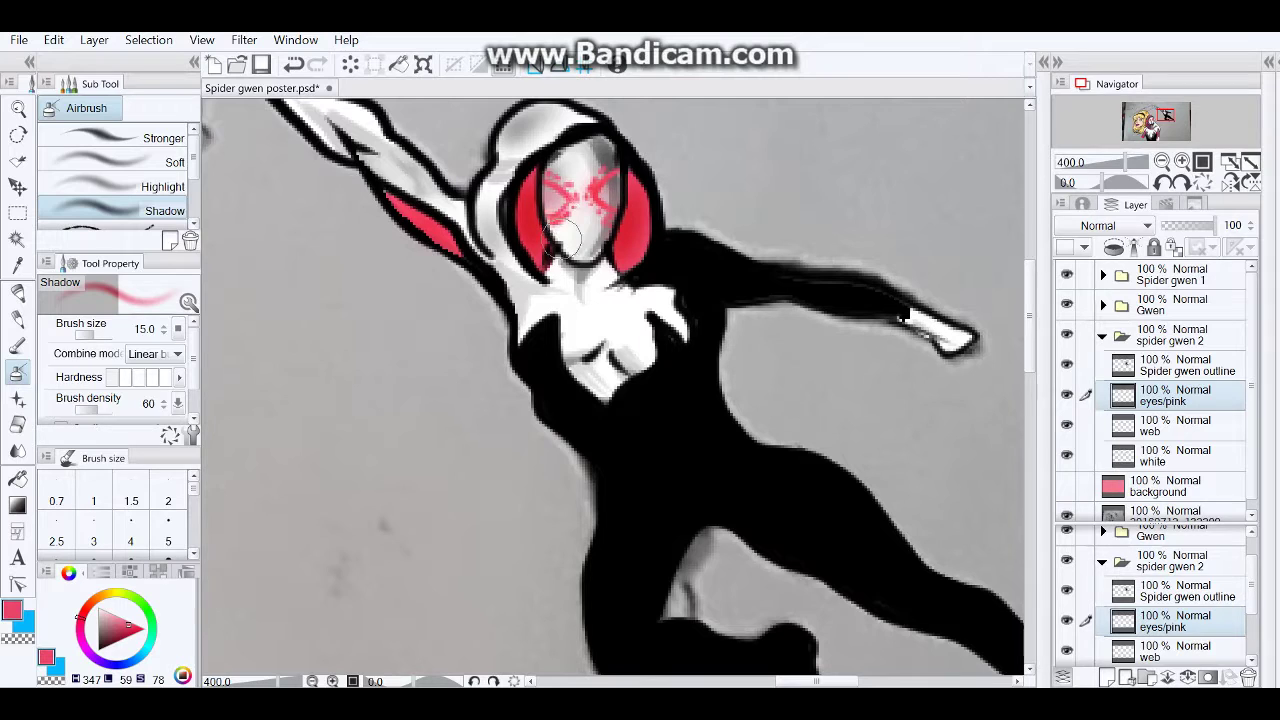
Step: Move the web layer above eyes/pink and draw blue web lines over the hood lining and the raised arm's sleeve patch
key("p")
key("x")
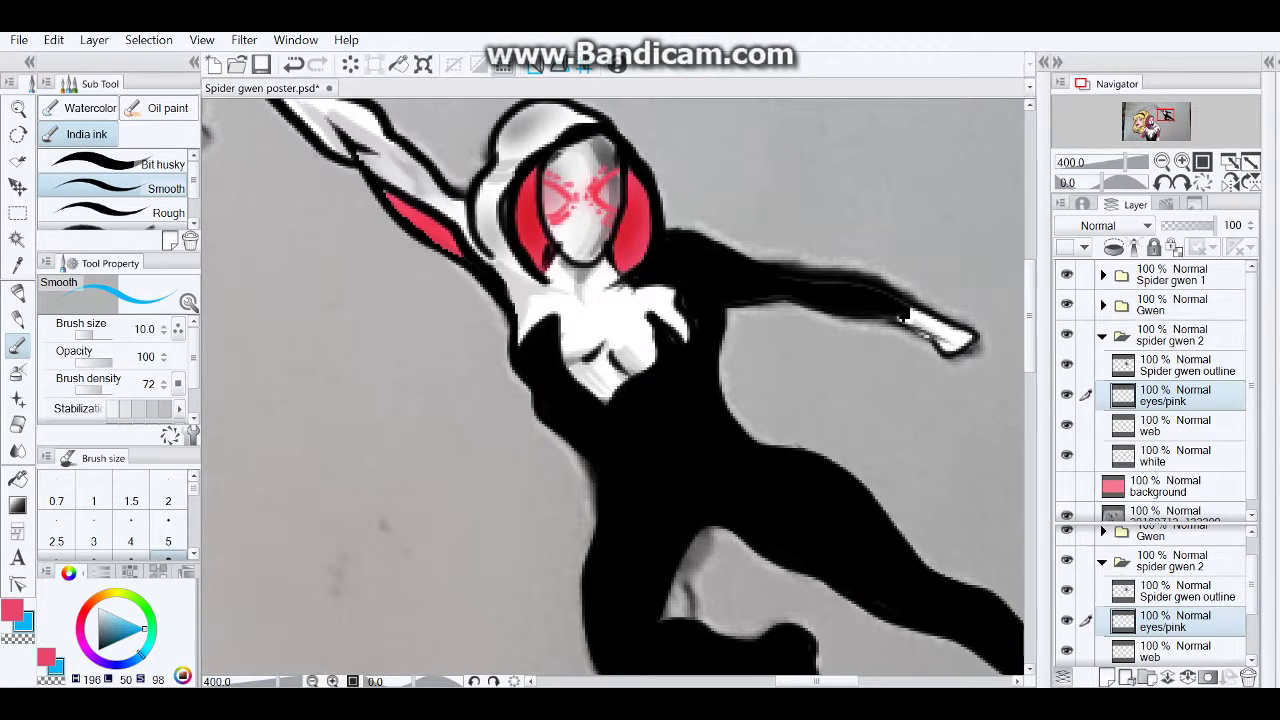
key("alt+bracketleft")
key("ctrl+bracketright")
mouse_move(522, 190)
left_mouse_down()
mouse_move(548, 232)
mouse_move(560, 222)
left_mouse_up()
left_click_drag(620, 233, 638, 246)
left_click_drag(650, 186, 670, 210)
left_click_drag(630, 205, 624, 253)
mouse_move(445, 205)
left_mouse_down()
mouse_move(458, 232)
mouse_move(445, 200)
mouse_move(448, 224)
left_mouse_up()
Step: Paint pink stripes at both armpits of the small figure on the eyes/pink layer
key("x")
key("alt+bracketright")
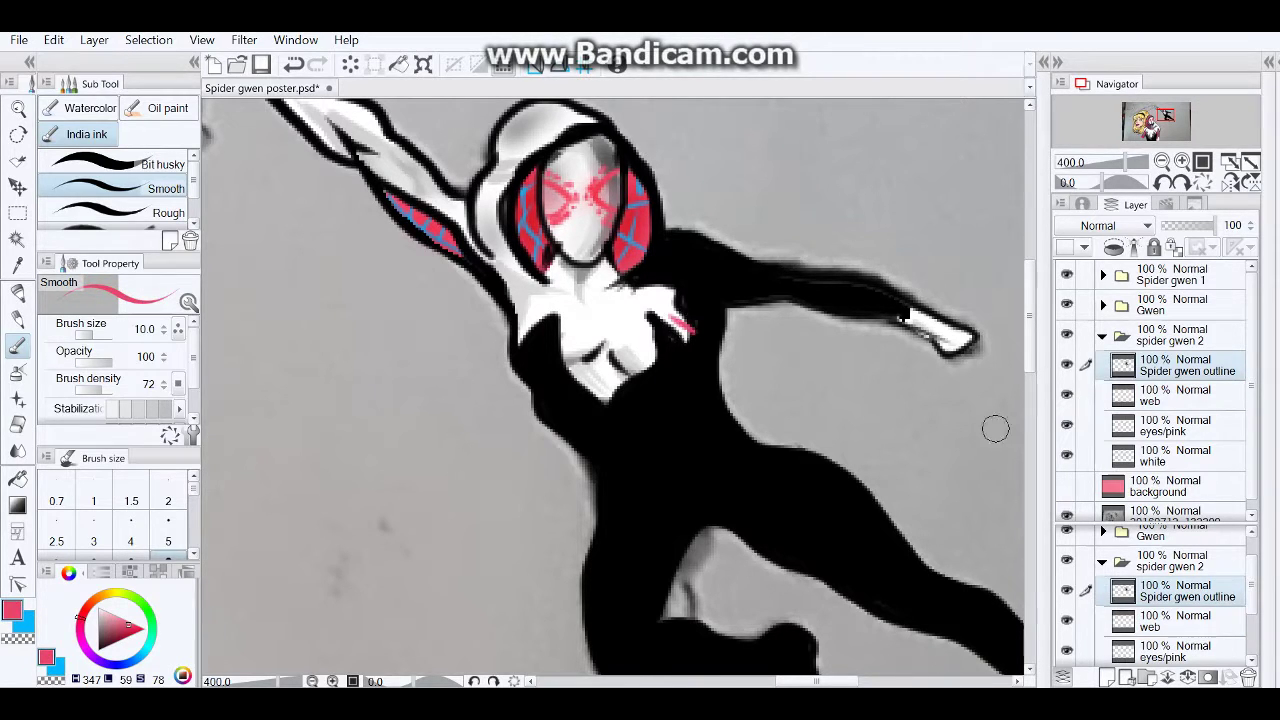
left_click_drag(684, 334, 692, 322)
key("alt+bracketleft")
key("alt+bracketleft")
left_click_drag(526, 318, 520, 342)
left_click_drag(664, 312, 686, 340)
Step: Erase stray pink around the small figure's mask eye with the size-1 hard eraser and save the poster
key("e")
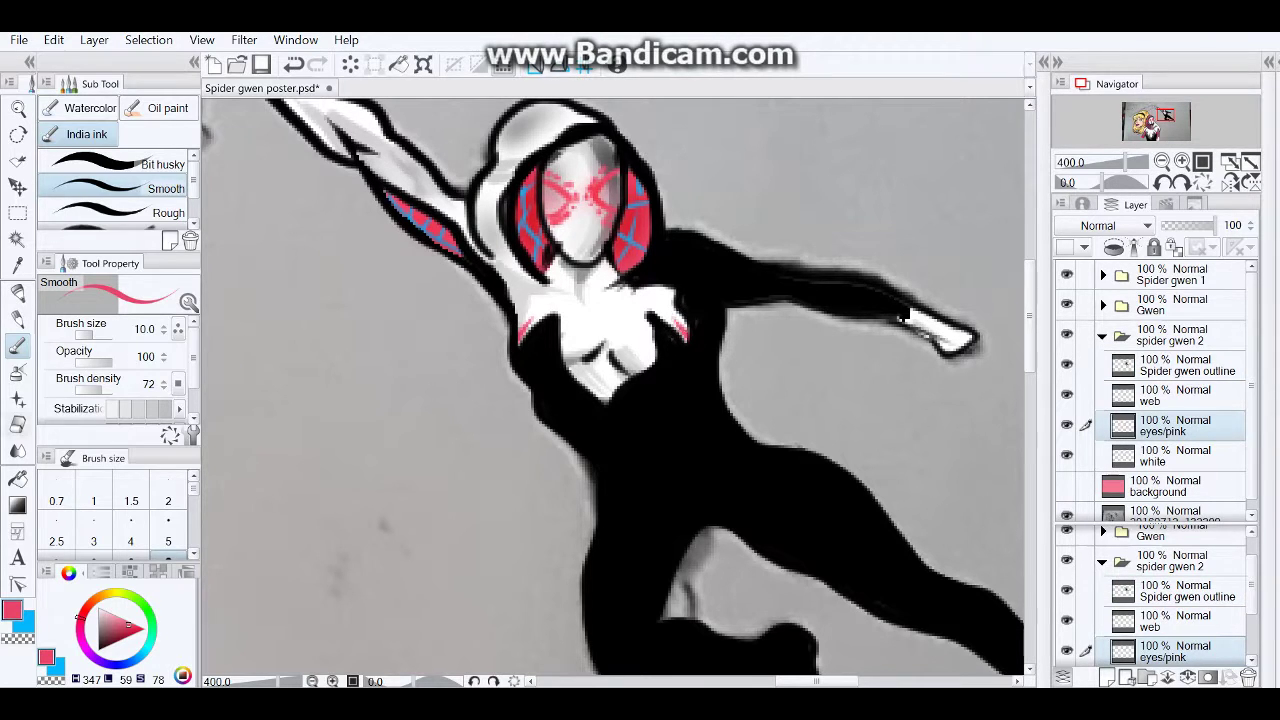
left_click_drag(553, 206, 551, 194)
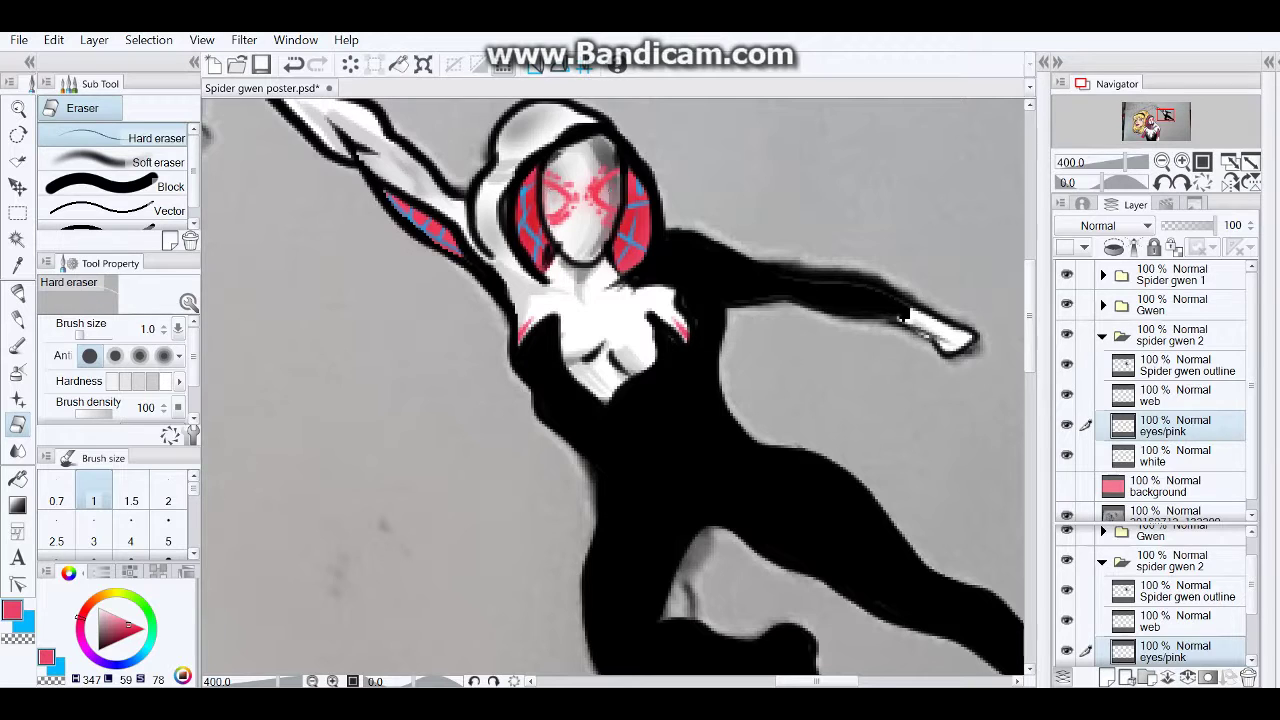
scroll(672, 217, "down", 4)
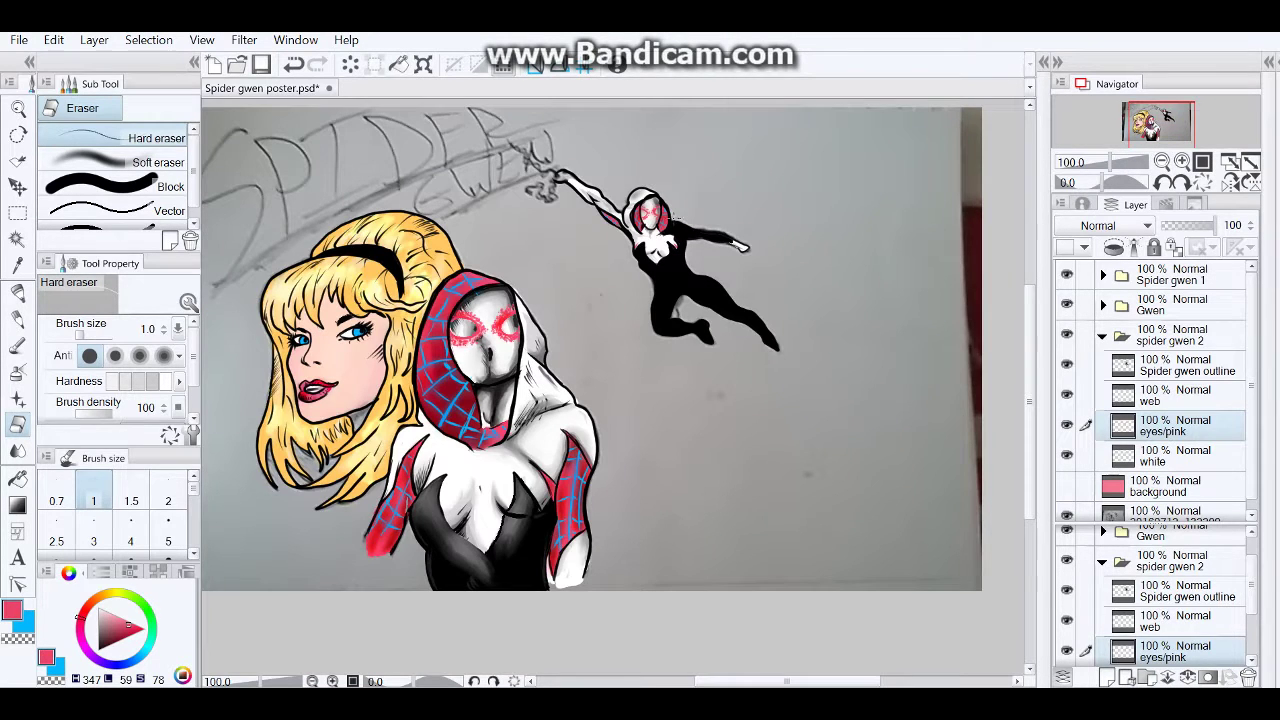
key("ctrl+s")
Step: Draw the black web strand running from the small figure's raised hand on the Spider gwen outline layer
scroll(668, 213, "up", 2)
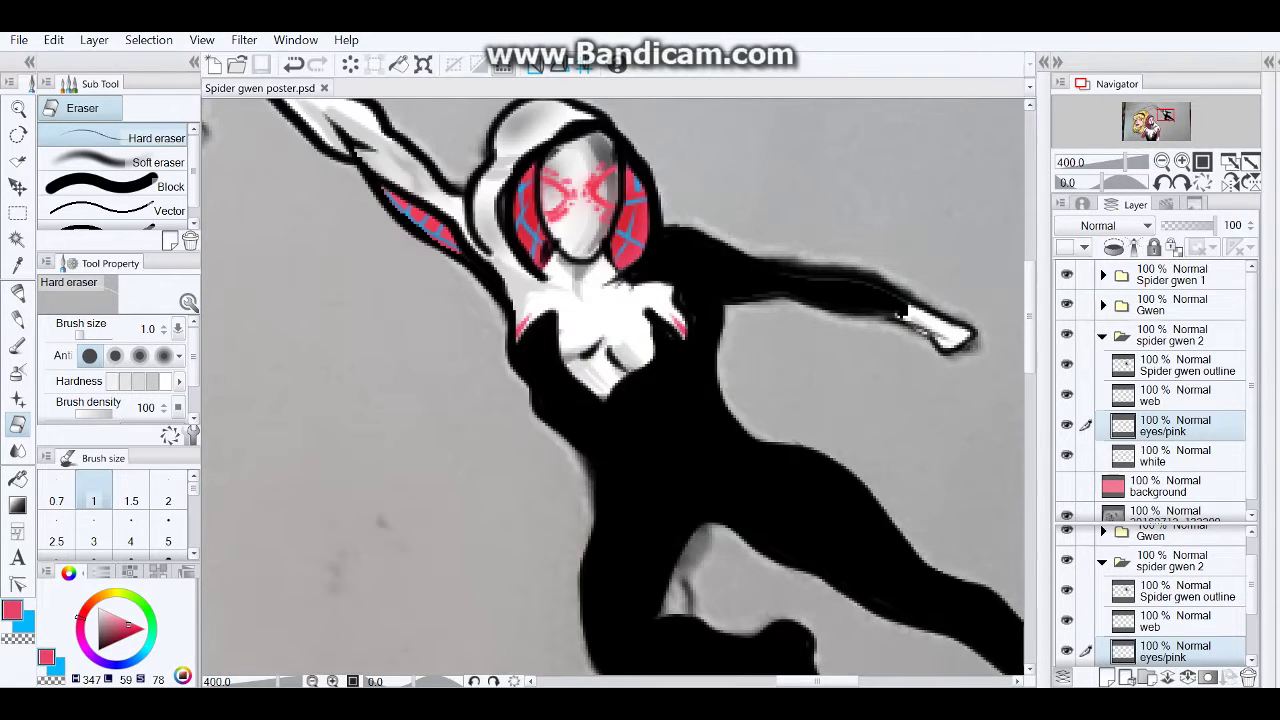
left_click(1175, 365)
key("ctrl+minus")
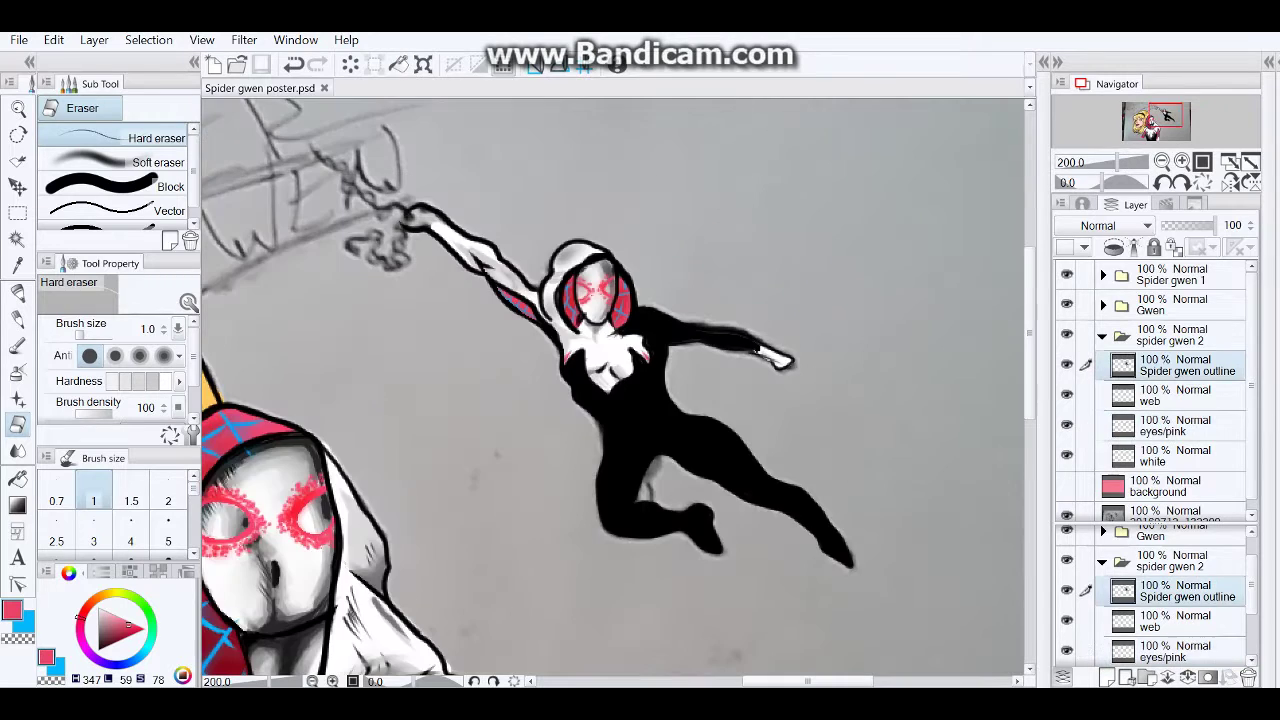
key("b")
mouse_move(408, 228)
left_mouse_down()
mouse_move(371, 250)
mouse_move(389, 263)
mouse_move(299, 118)
mouse_move(389, 190)
mouse_move(405, 220)
mouse_move(305, 117)
left_mouse_up()
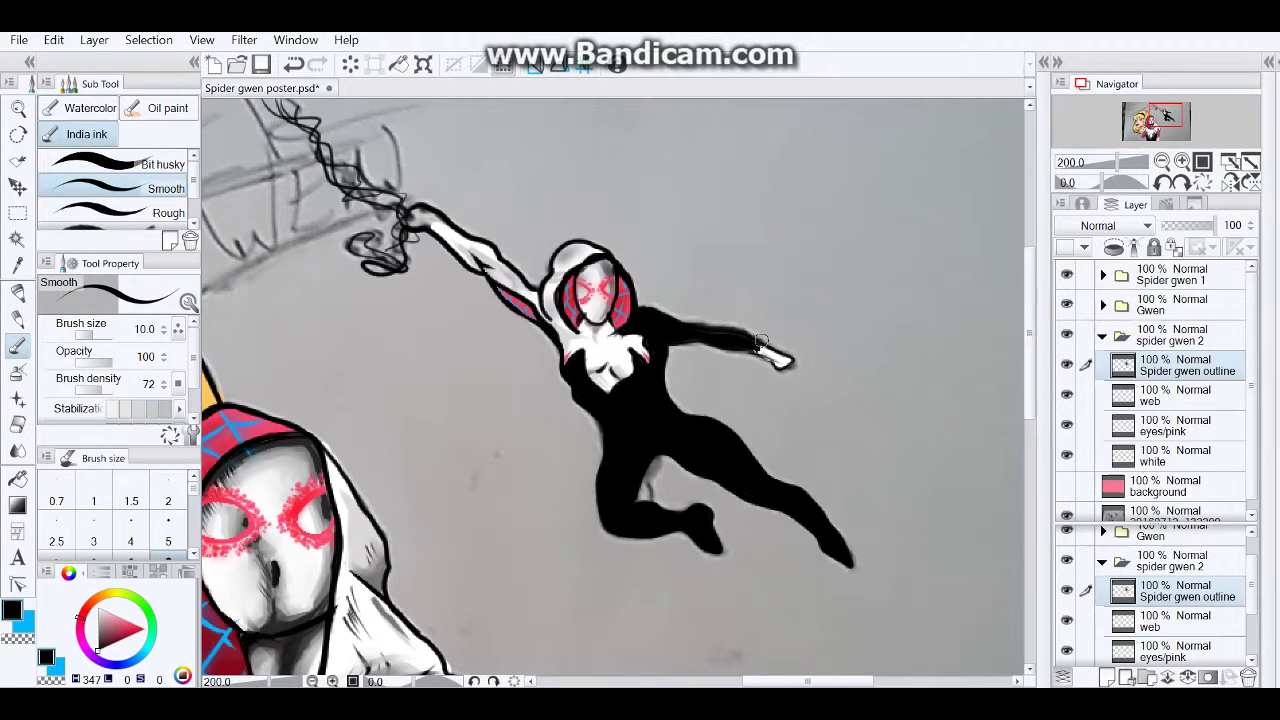
key("ctrl+minus")
key("ctrl+minus")
key("ctrl+minus")
key("ctrl+plus")
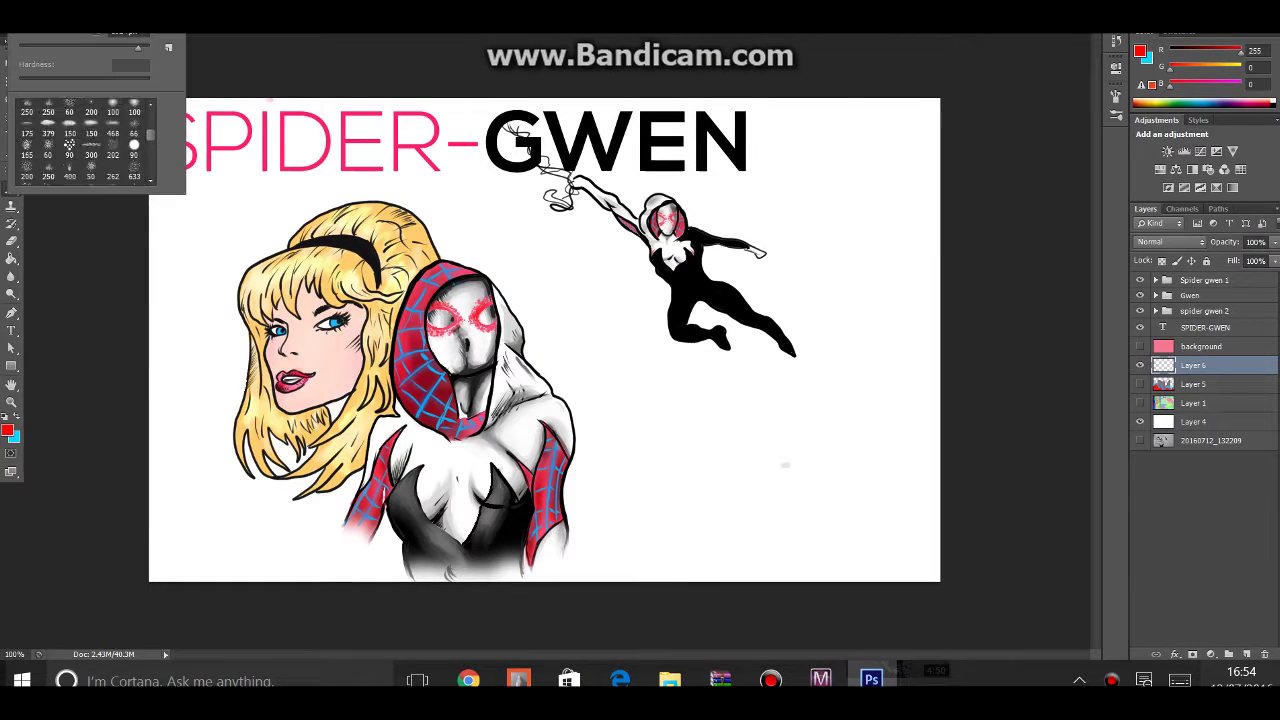
Step: In Photoshop, stamp a black city skyline across the lower part of the poster on Layer 6 with a skyline brush
scroll(85, 140, "down", 3)
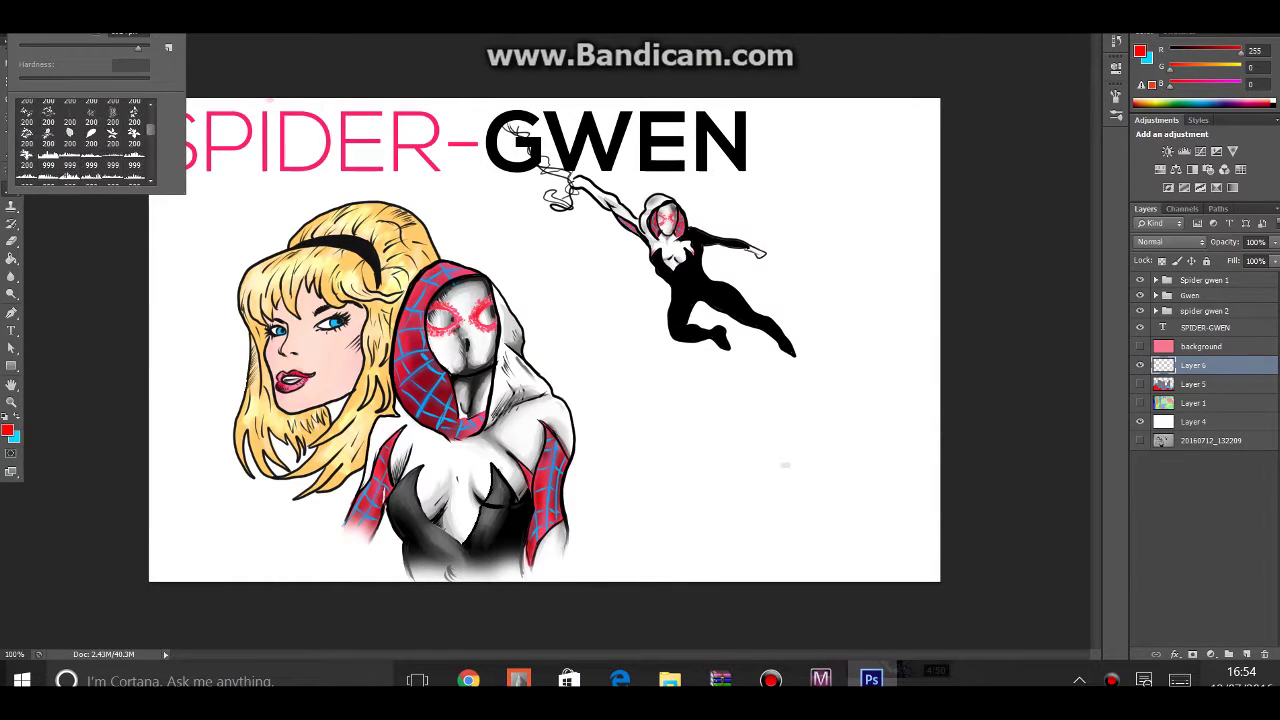
key("Return")
left_click(544, 320)
key("ctrl+z")
left_click(7, 429)
left_click(1017, 451)
left_click(1246, 246)
key("ctrl+shift+alt+n")
left_click(785, 464)
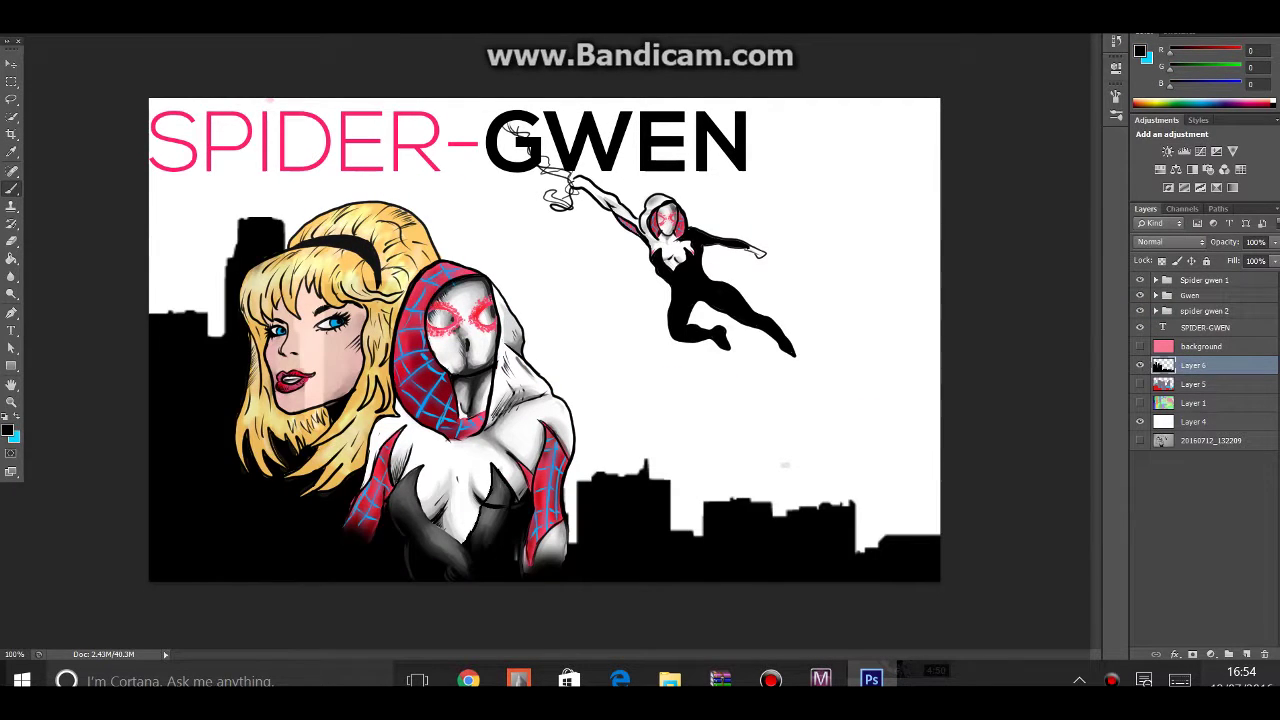
Step: Stamp a cyan city skyline in the poster's lower-left corner on Layer 7 and clean its edge beside the hooded figure
key("x")
left_click(45, 32)
left_click(48, 155)
mouse_move(812, 400)
left_mouse_down()
mouse_move(757, 439)
mouse_move(845, 425)
mouse_move(1165, 429)
mouse_move(50, 429)
left_mouse_up()
key("shift+alt+BackSpace")
key("ctrl+z")
key("shift+alt+BackSpace")
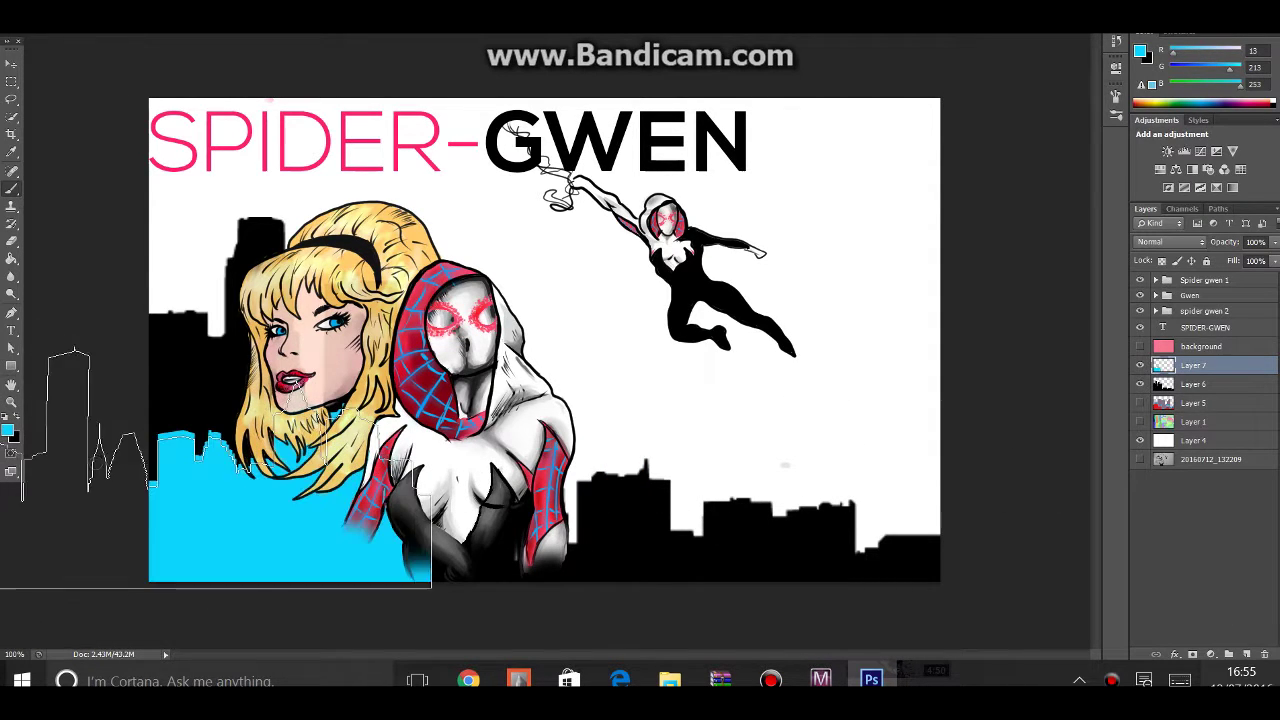
left_click_drag(440, 575, 395, 545)
Step: Set the foreground colour to #a9acad
left_click(7, 430)
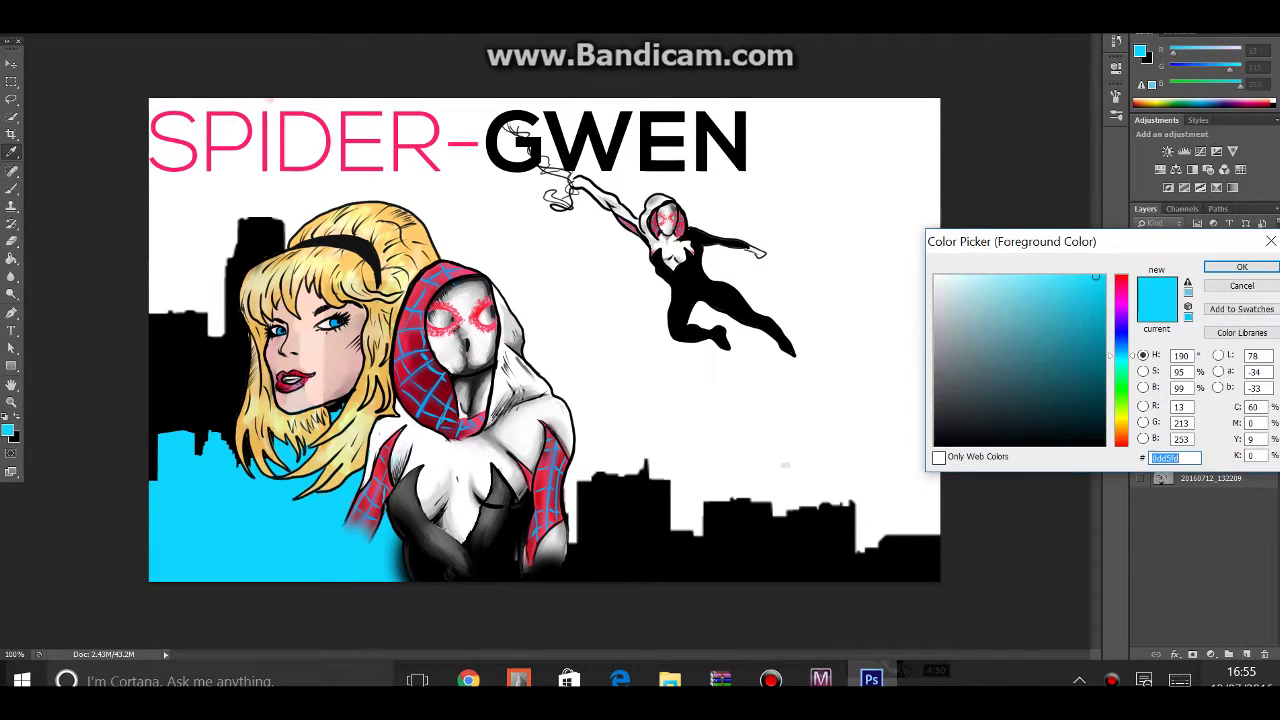
type("a9acad")
key("Return")
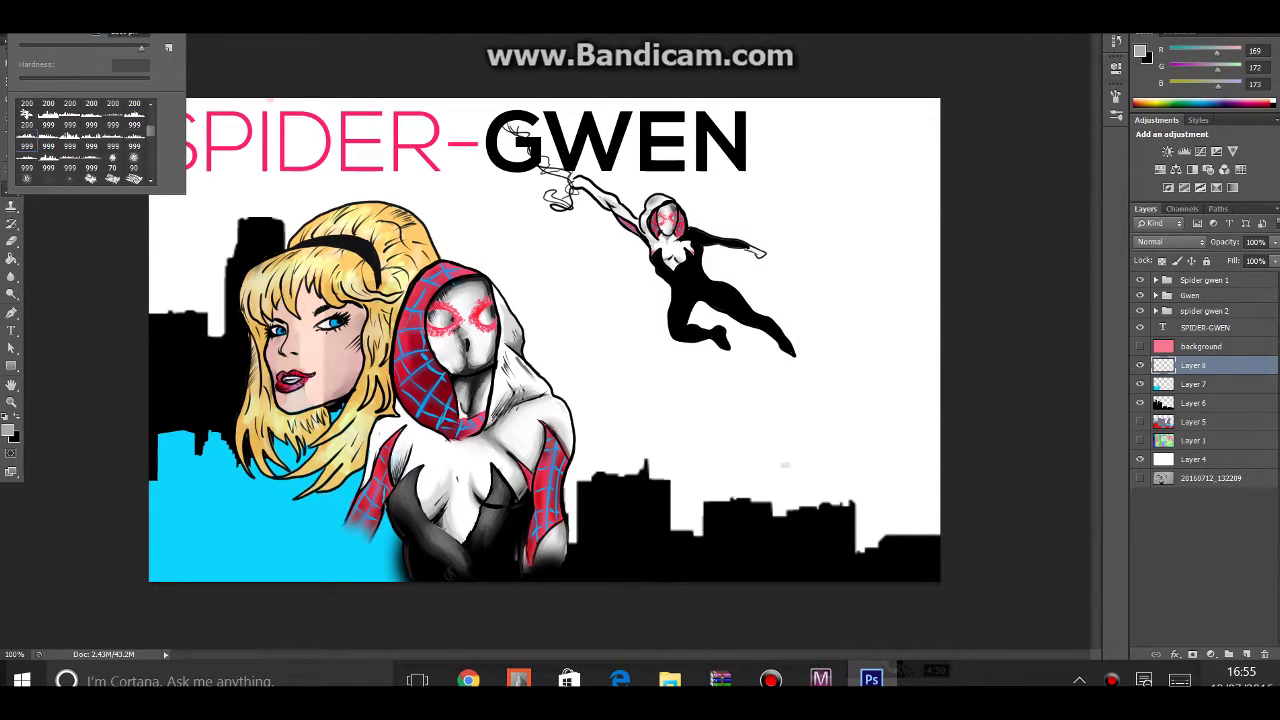
Step: Try stamping a city skyline in a bright test colour on Layer 8
left_click(7, 430)
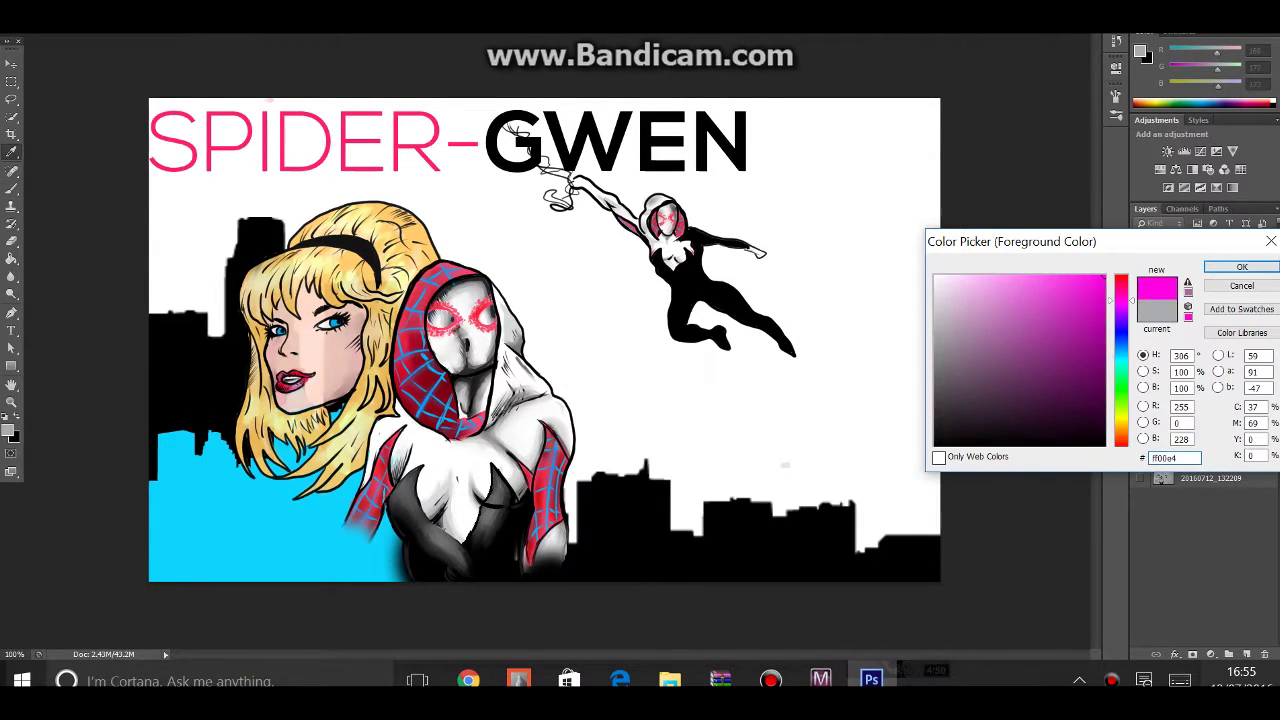
type("ff0000")
key("Return")
left_click(554, 444)
key("ctrl+z")
Step: Stamp a #ff0096 pink city skyline across the lower half of Layer 8 and move that layer below Layer 6
left_click(7, 430)
type("ff0096")
key("Return")
left_click(554, 446)
left_click_drag(1192, 401, 1195, 448)
Step: Fill the background layer with dark red #8d1919
left_click(7, 430)
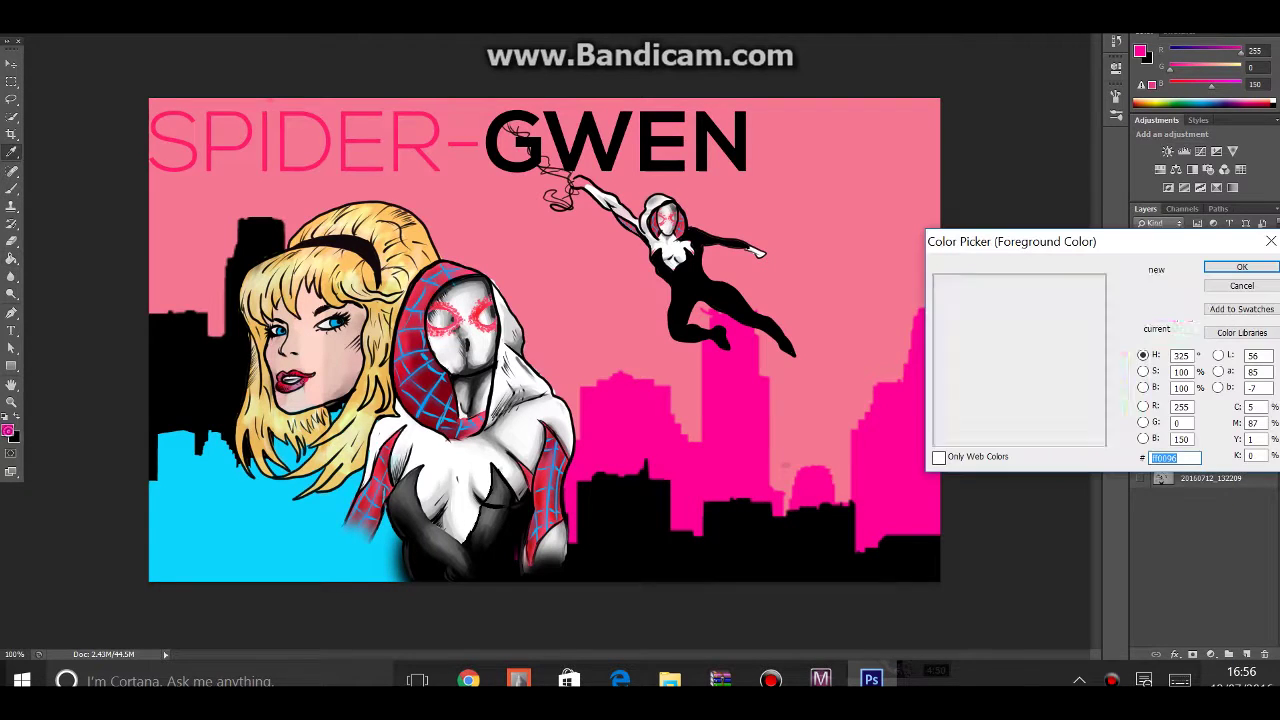
type("8d1919")
key("Return")
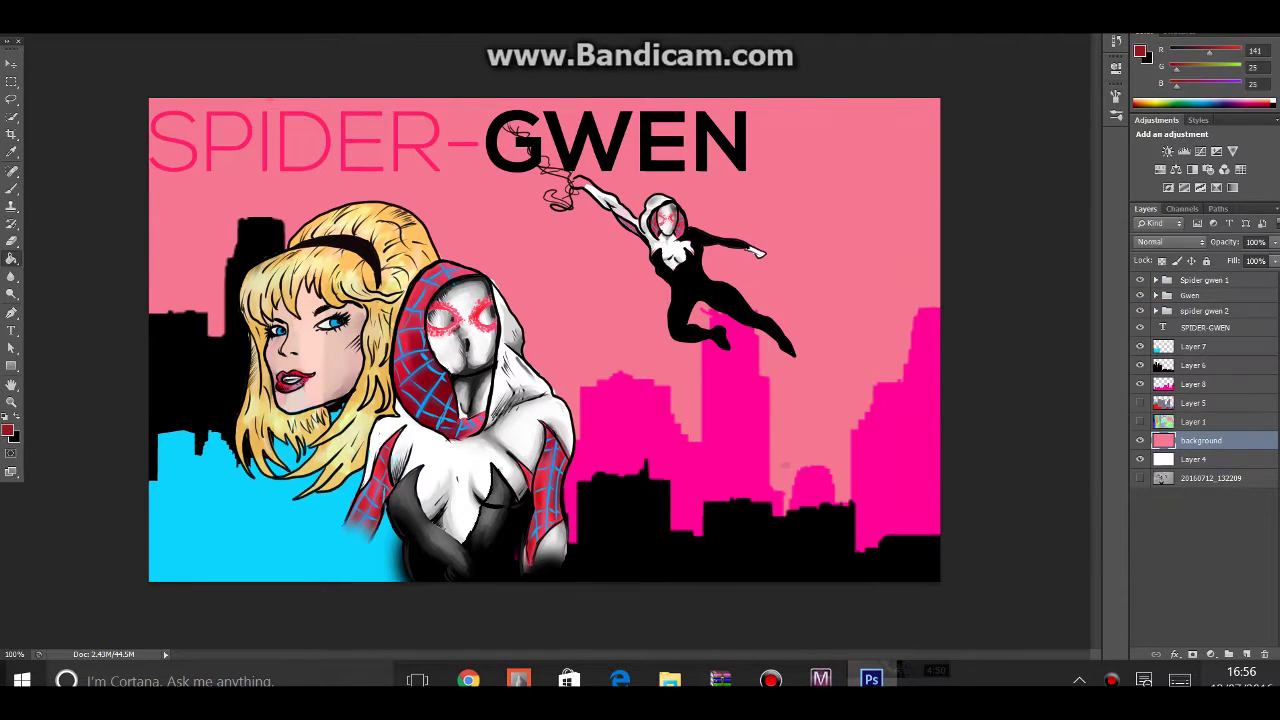
key("alt+BackSpace")
Step: Set the foreground colour to white #ffffff and add Layer 9 directly below the pink skyline on Layer 8
left_click(1220, 346)
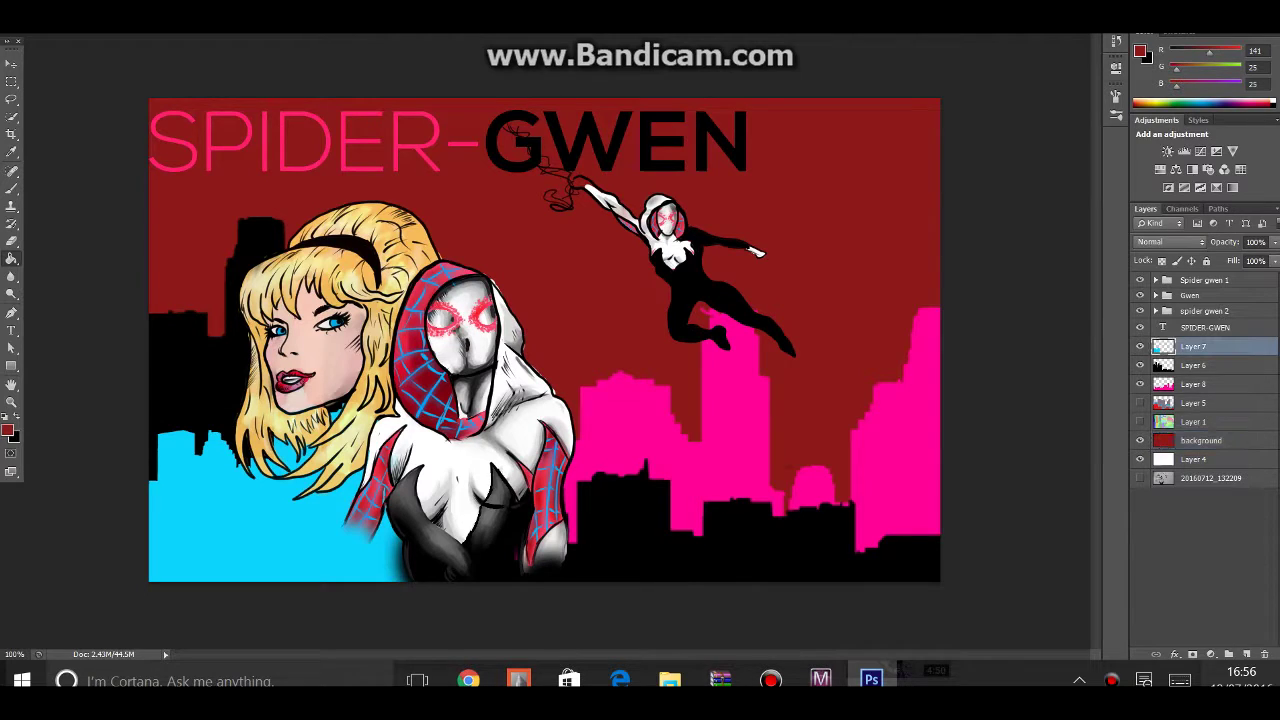
left_click(1220, 365)
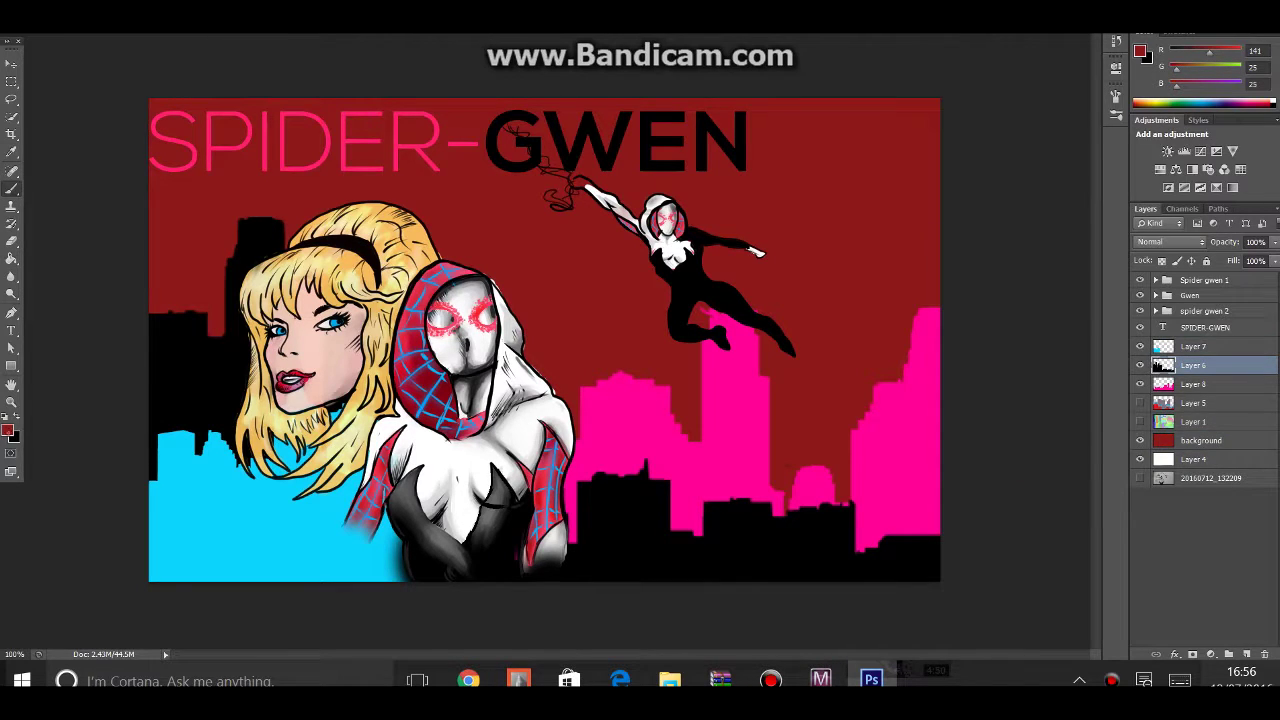
left_click(7, 430)
type("ffffff")
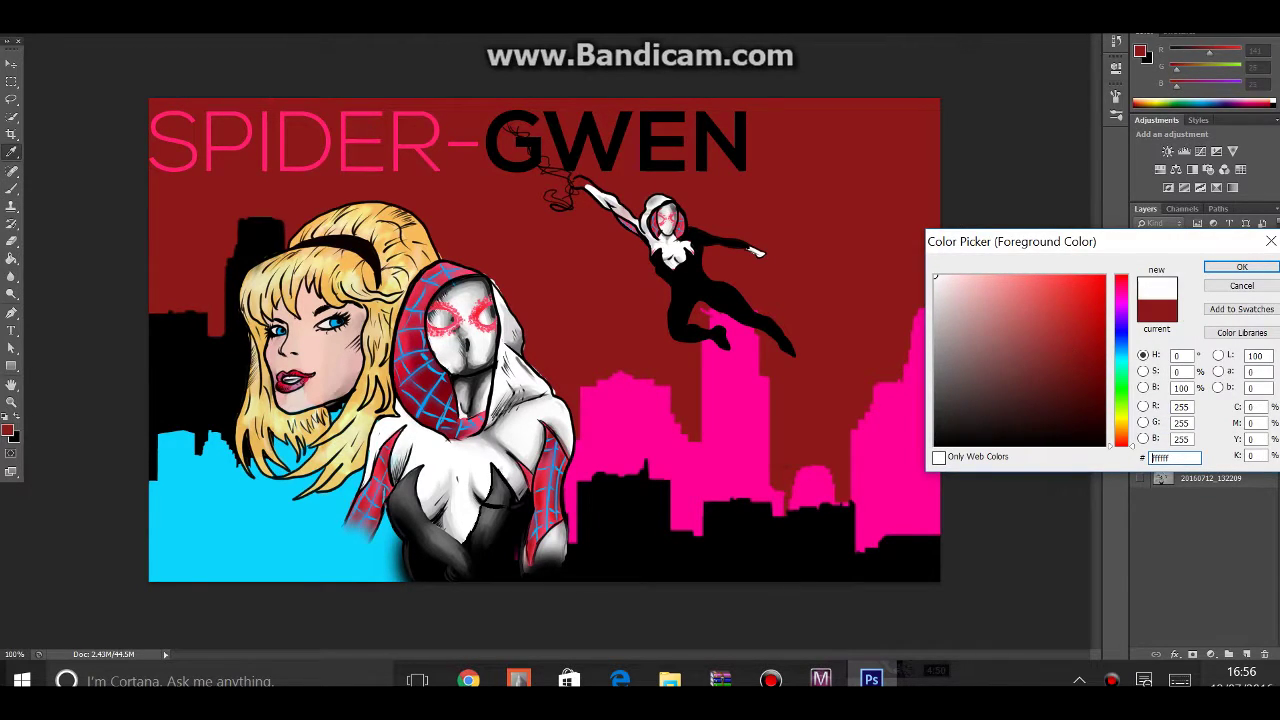
key("Return")
left_click(1247, 654)
left_click_drag(1193, 346, 1193, 412)
Step: Try stamping a white skyline on Layer 9 at different brush sizes
left_click(30, 30)
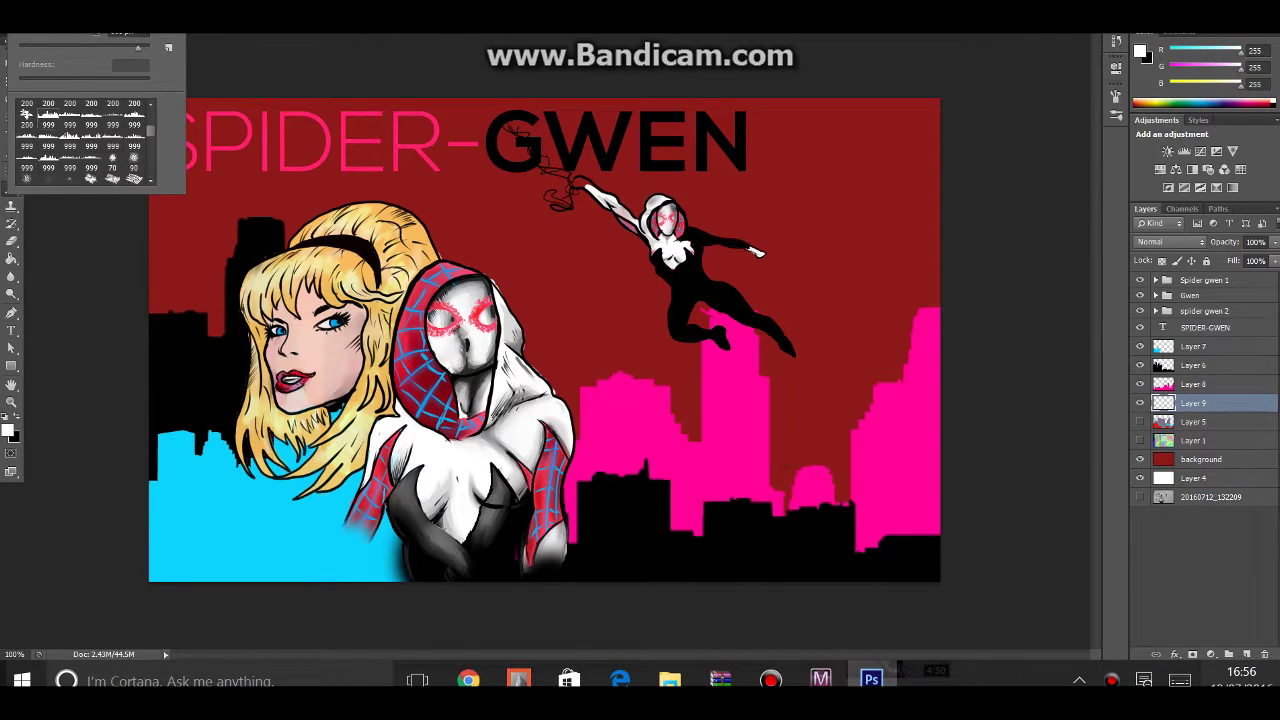
key("Return")
left_click(800, 380)
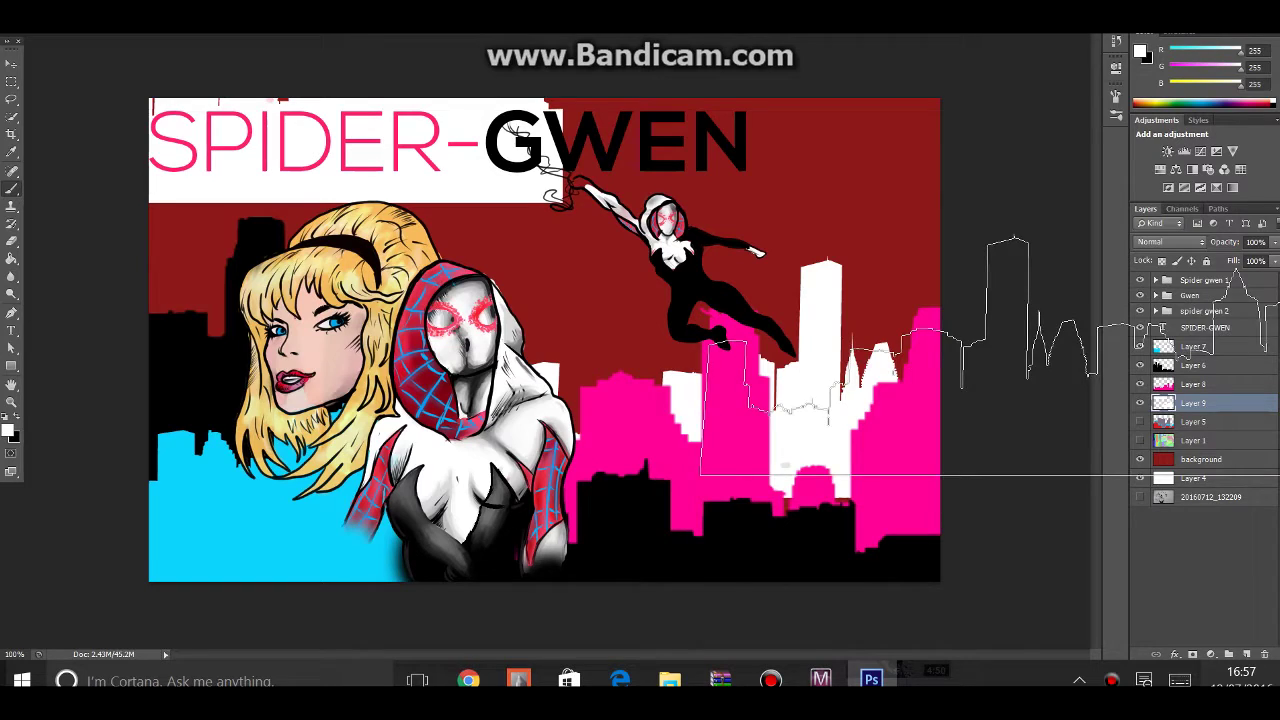
key("ctrl+z")
left_click(30, 30)
key("Return")
left_click(714, 307)
key("ctrl+z")
Step: Stamp a large white skyline on Layer 9 with its tallest tower reaching the poster's upper edge behind the swinging figure
left_click(30, 30)
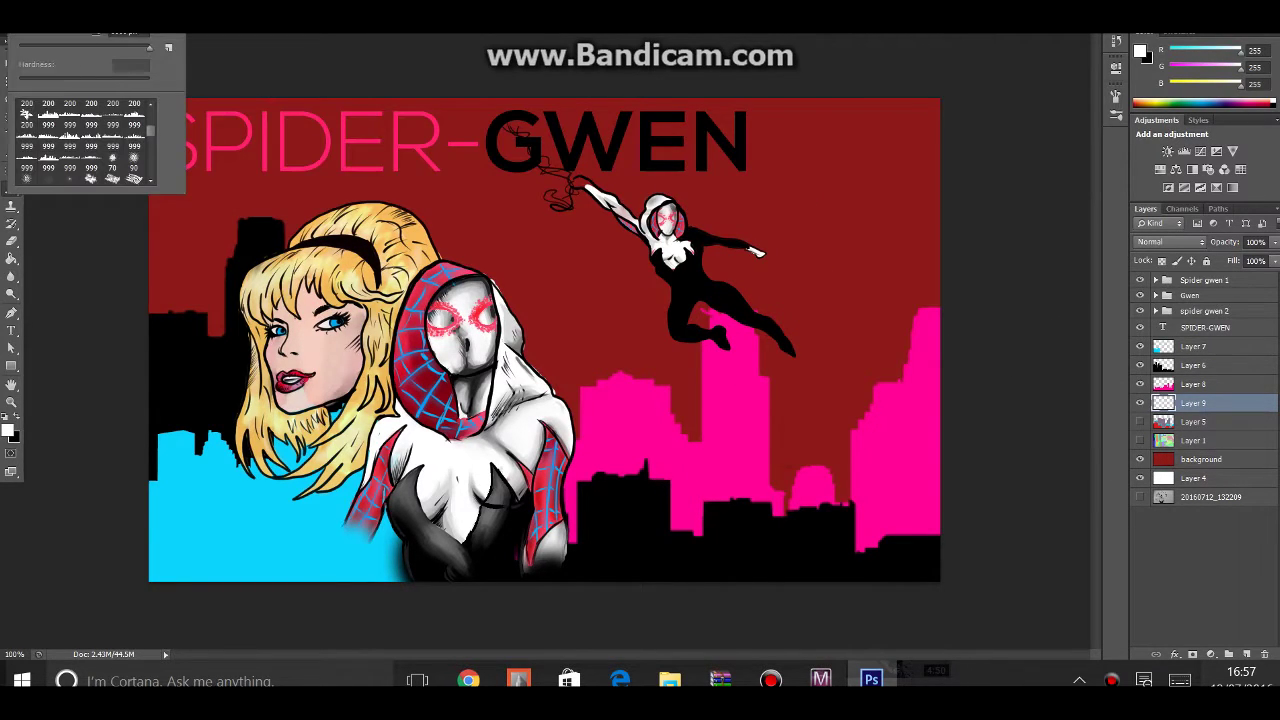
key("Return")
left_click(819, 327)
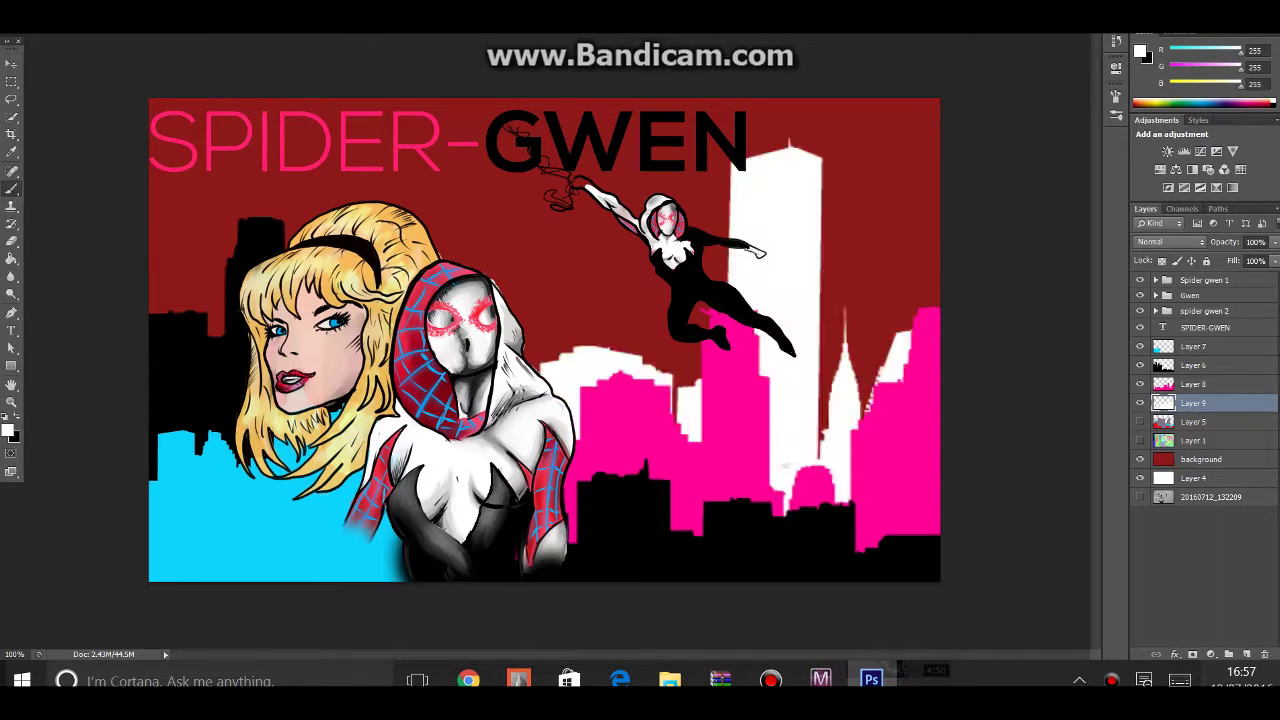
key("ctrl+z")
left_click(833, 285)
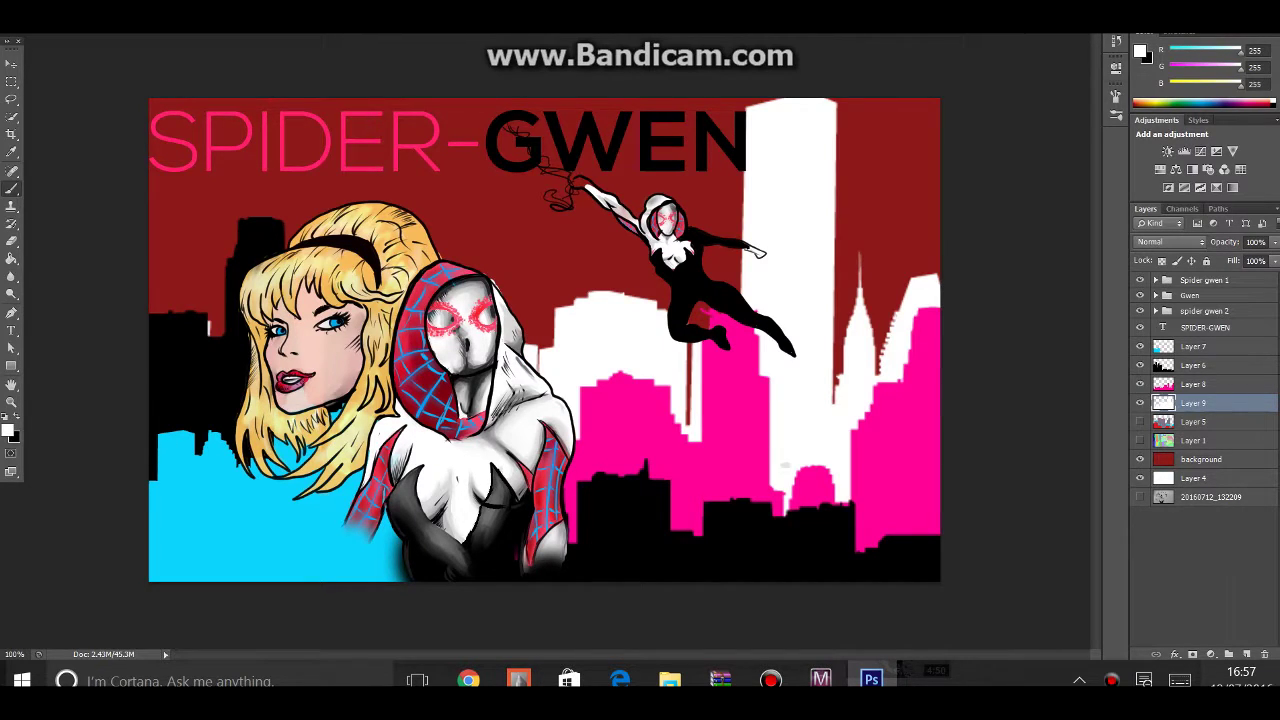
Step: Hide the cyan skyline on Layer 7 and stamp a #00a8ff blue skyline on a new Layer 10 above Layer 8
left_click(1140, 346)
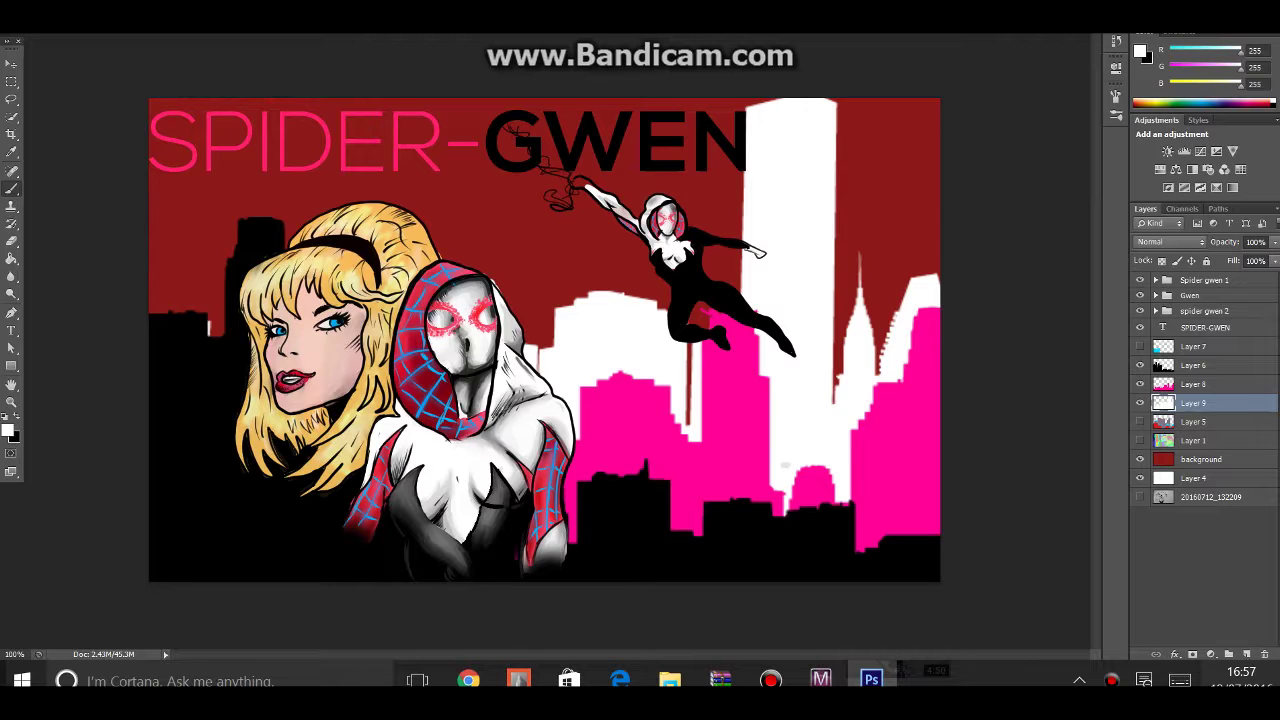
left_click(1200, 384)
key("ctrl+shift+alt+n")
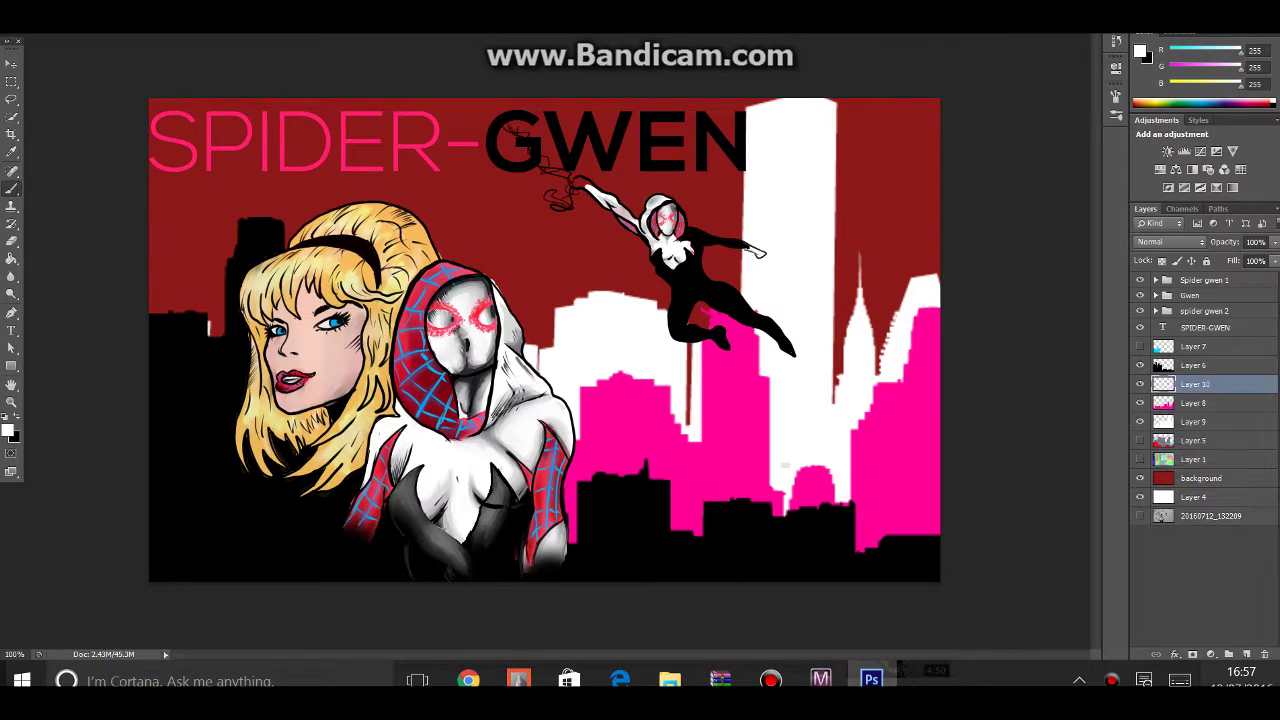
left_click(8, 430)
type("00a8ff")
key("Return")
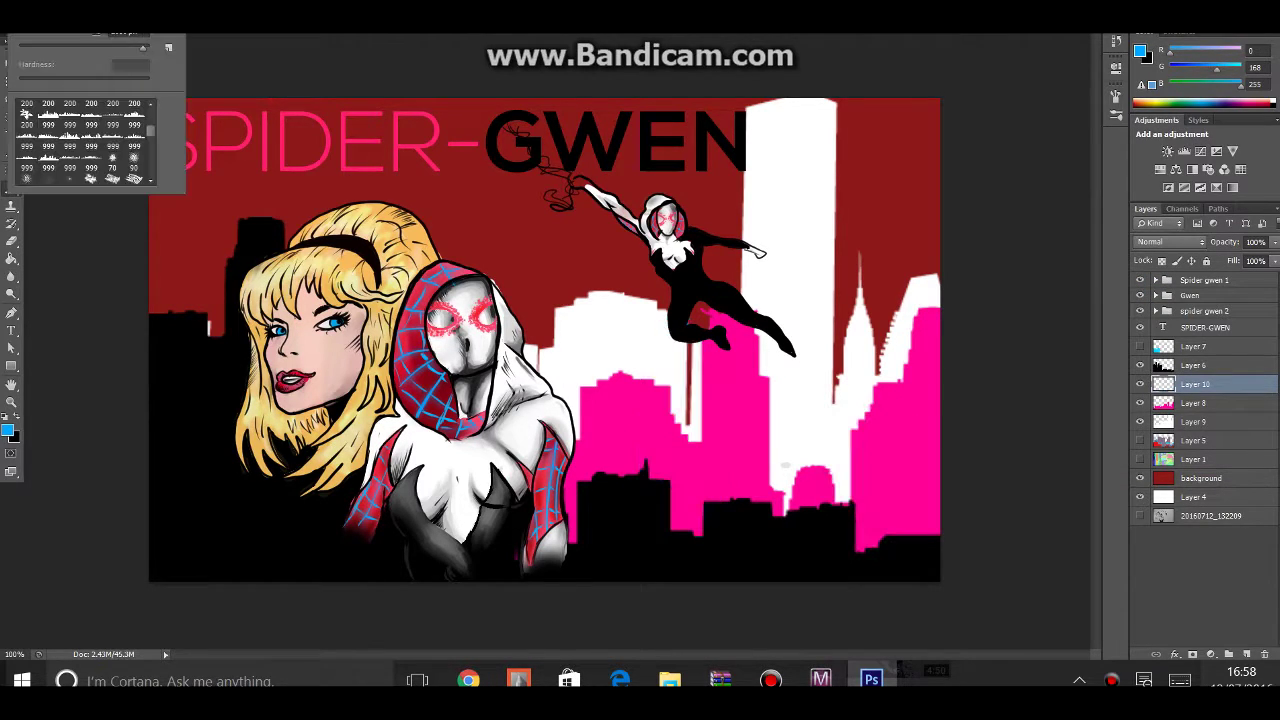
key("Escape")
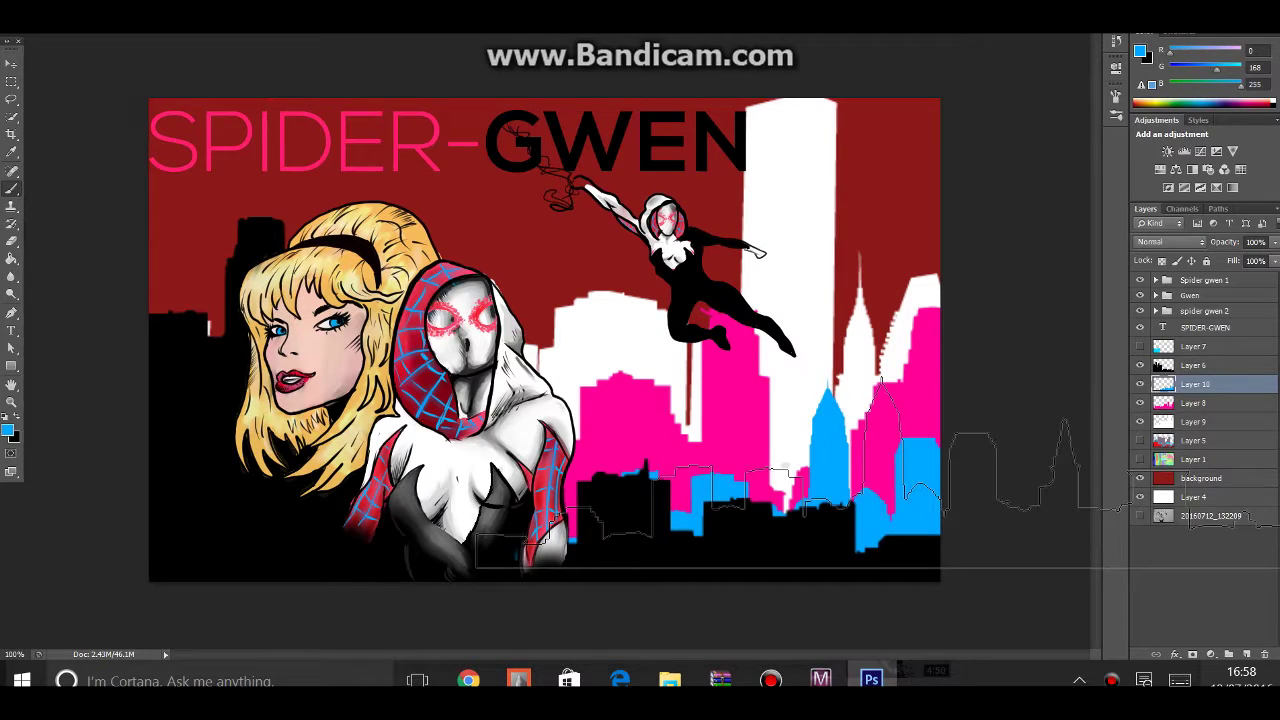
Step: Recolour the SPIDER- part of the title to white #ffffff
left_click(1205, 327)
key("t")
left_click_drag(485, 140, 150, 140)
left_click(942, 282)
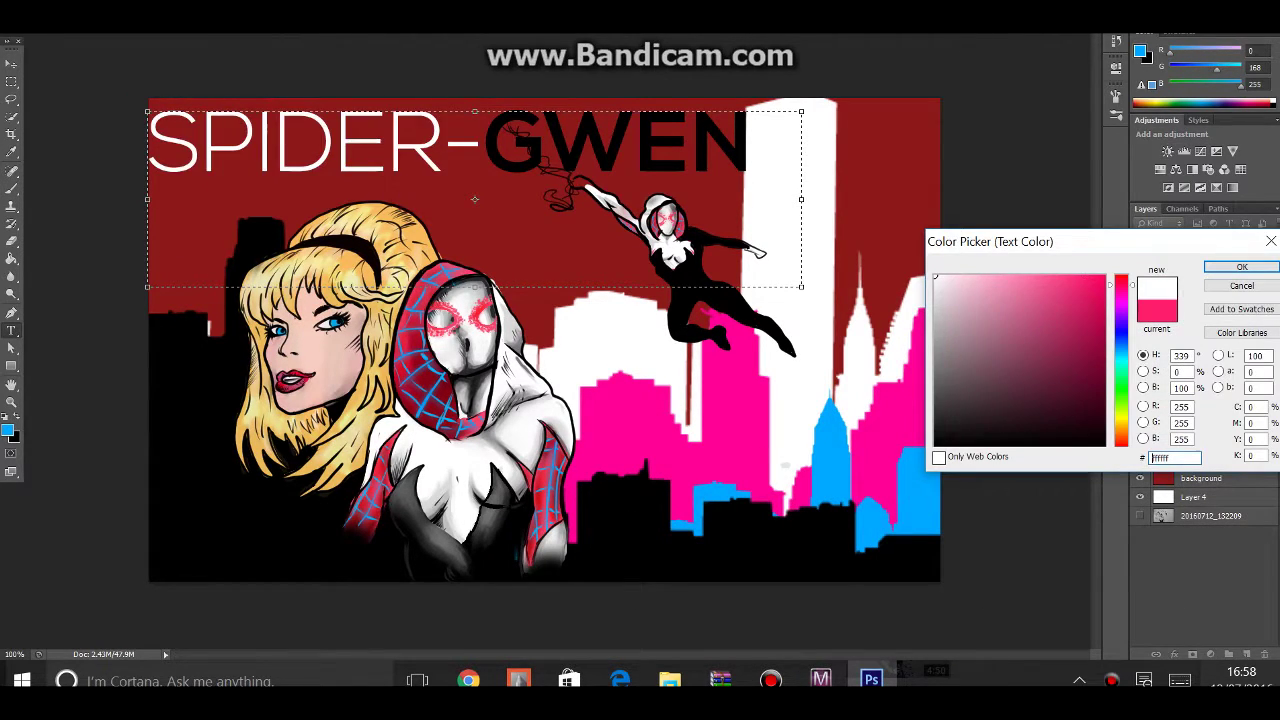
left_click(1228, 263)
Step: Look through the available fonts for the whole SPIDER-GWEN title
left_click_drag(748, 140, 150, 140)
left_click(185, 20)
scroll(186, 340, "down", 1)
scroll(186, 340, "up", 10)
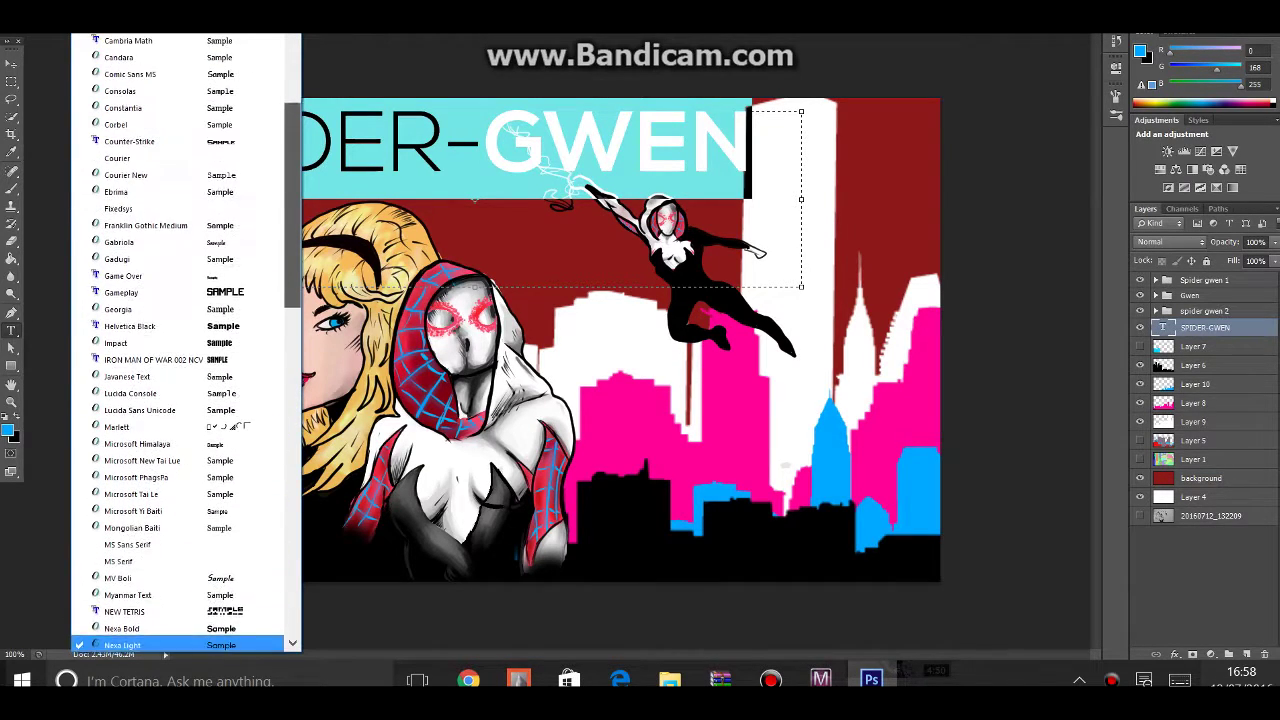
scroll(186, 340, "up", 3)
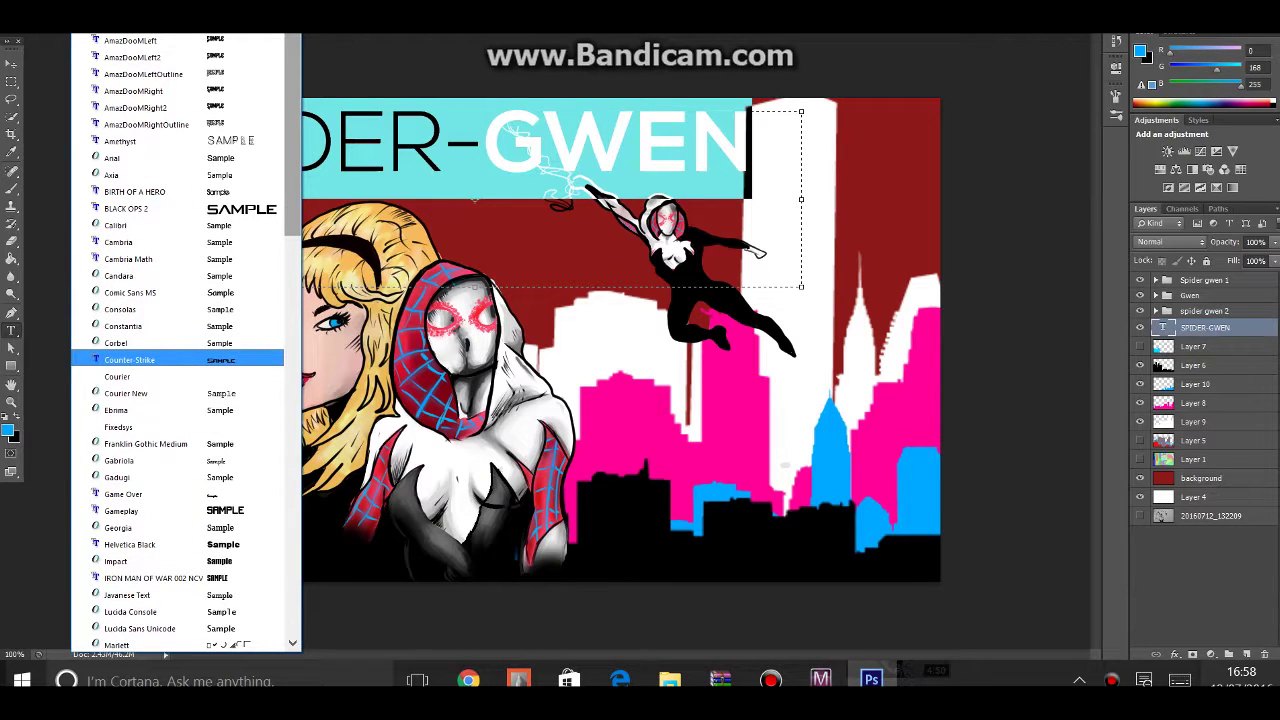
scroll(186, 200, "down", 2)
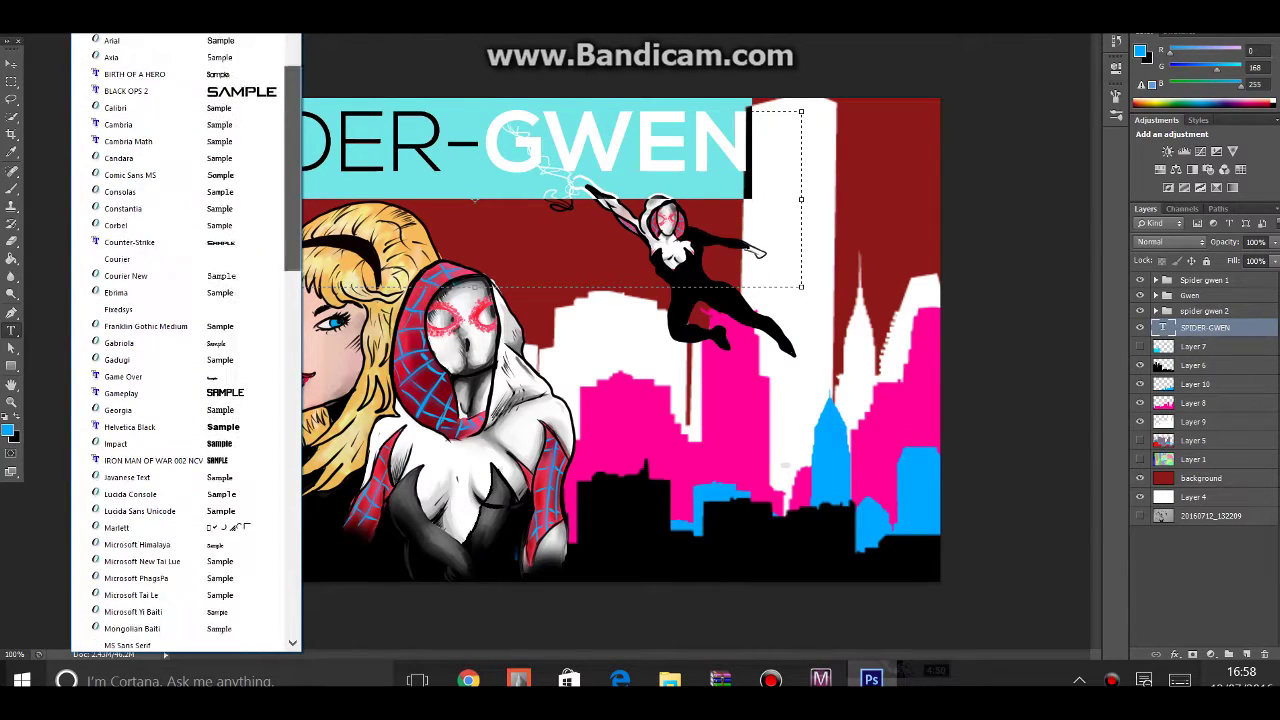
key("Escape")
Step: Enlarge the title, widen its text box to about 35 cm, and change its font to Urban Jungle after trying Walk this way
key("ctrl+Return")
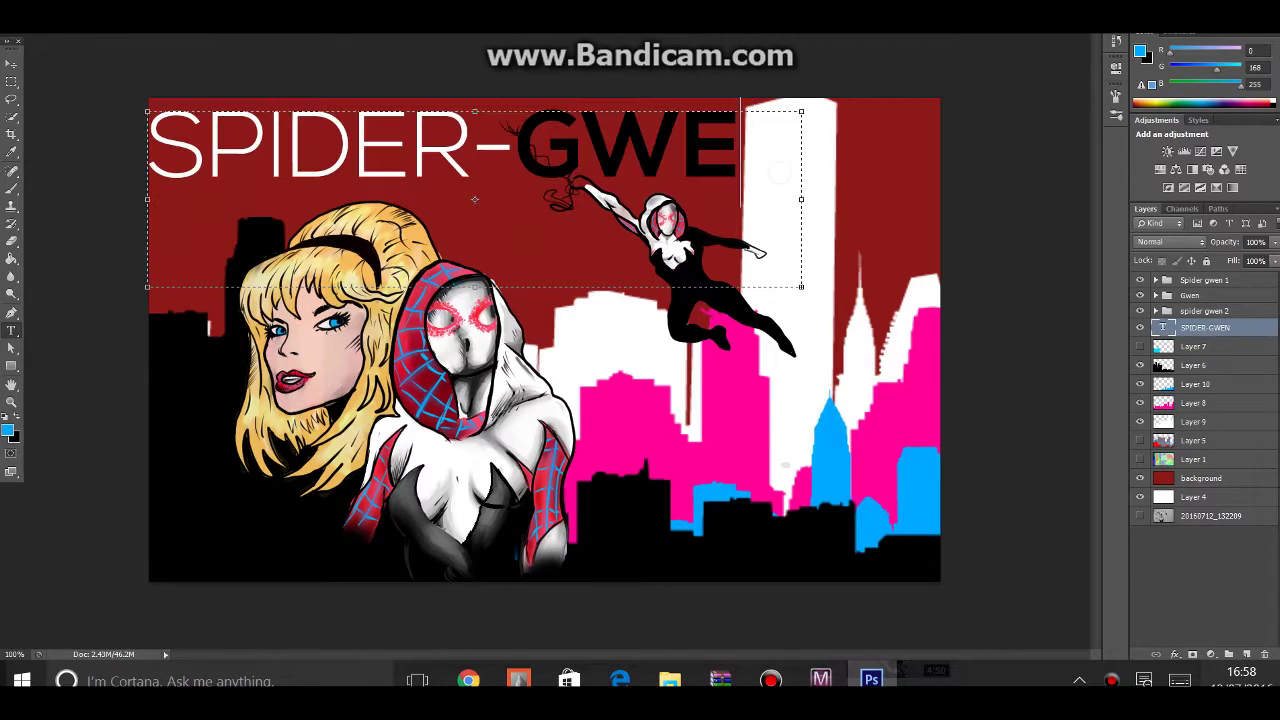
type("N")
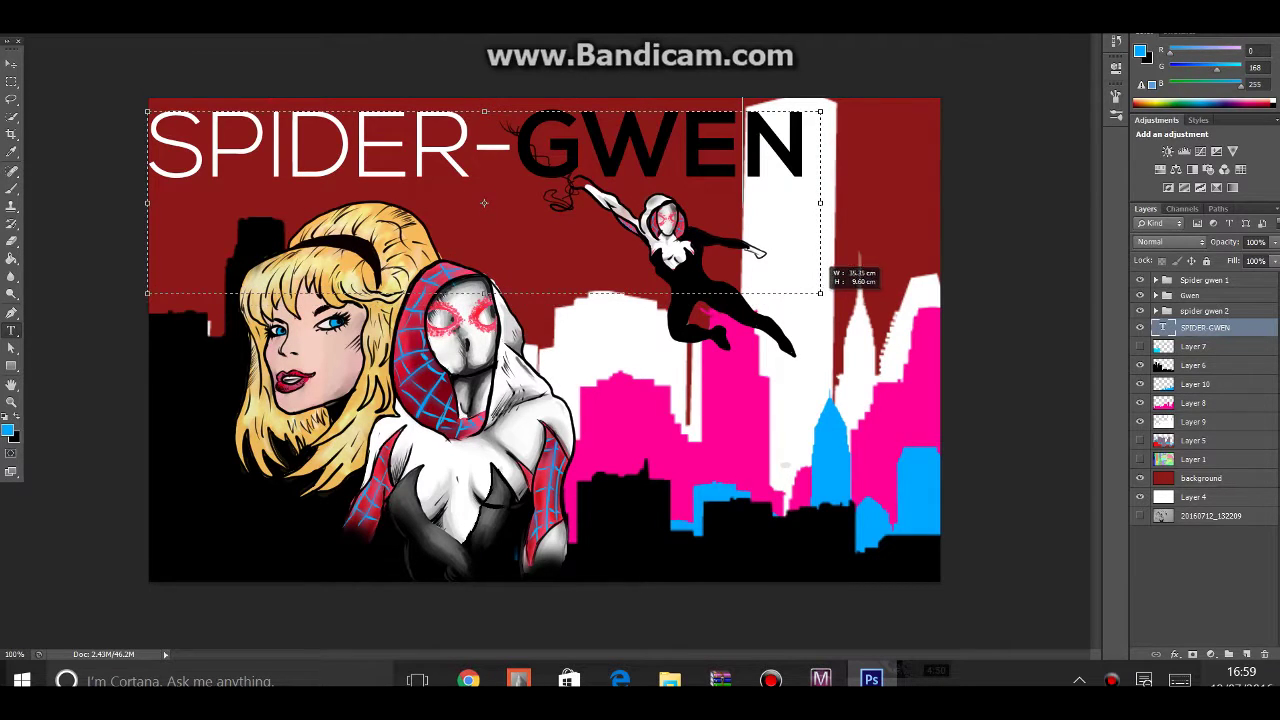
key("ctrl+a")
scroll(186, 340, "up", 2)
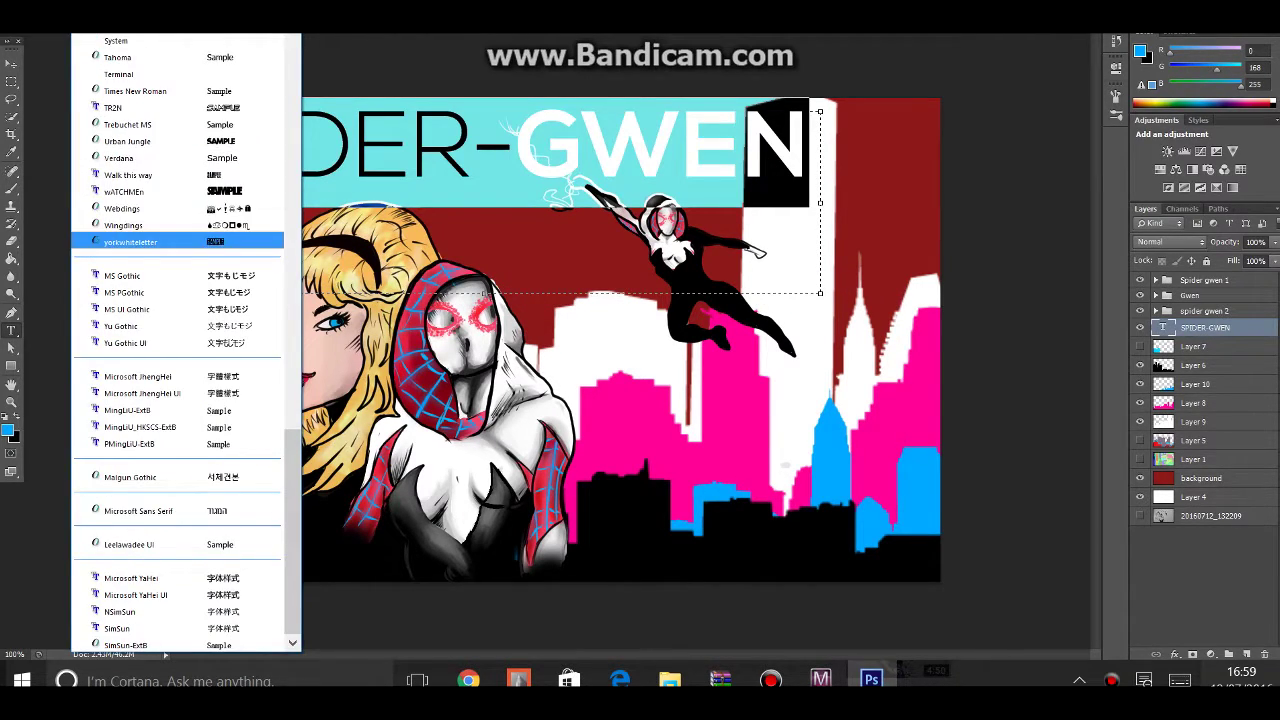
left_click(171, 186)
key("ctrl+Return")
left_click(290, 22)
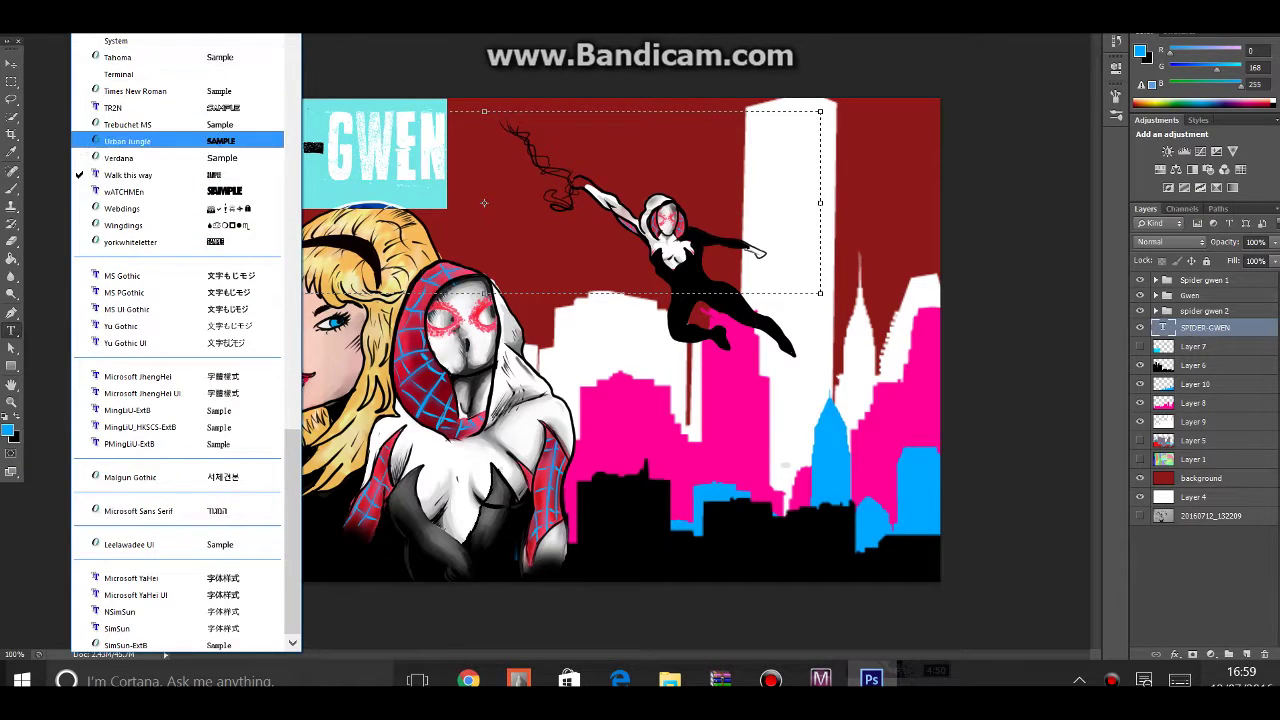
left_click(484, 203)
Step: Move the title to the poster's lower edge and place its layer above the Spider gwen 1 group
left_click_drag(484, 203, 489, 600)
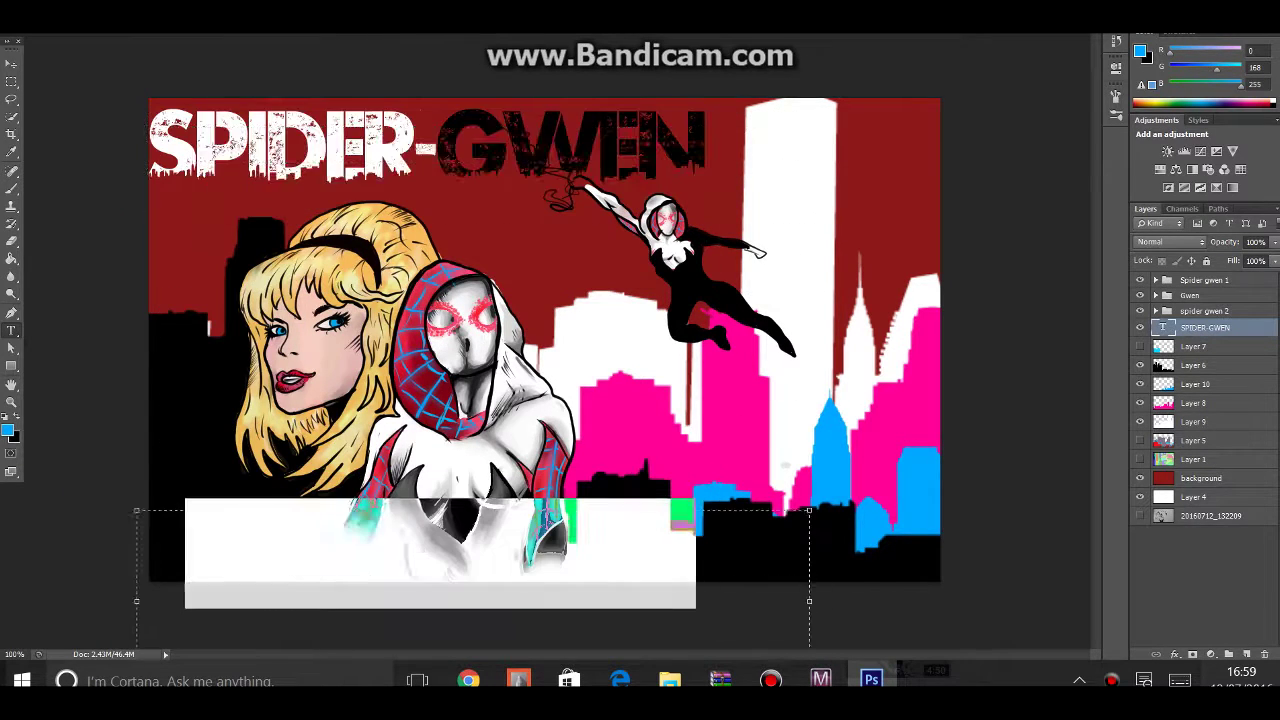
left_click_drag(1205, 327, 1205, 281)
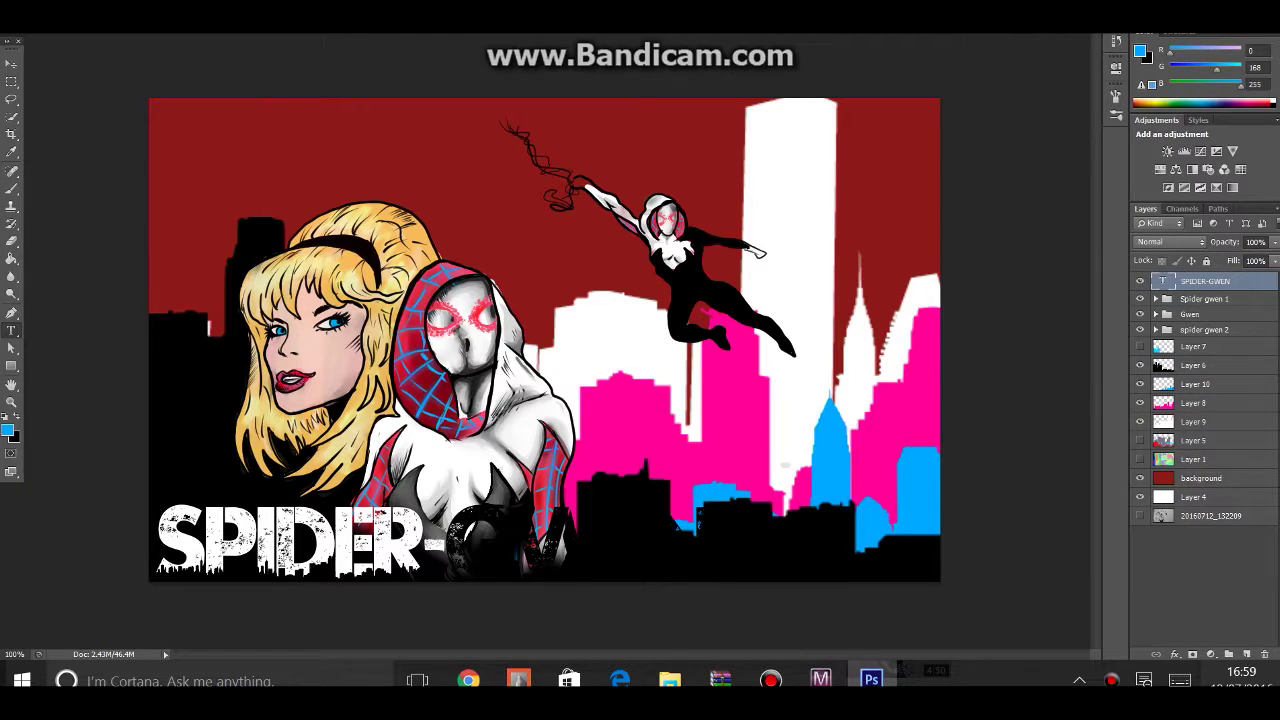
Step: Recolour GWEN in the title to aqua #68ffe8 after trying blue #00a8ff and light pink #f1a5d2
key("ctrl+t")
type("ff0096")
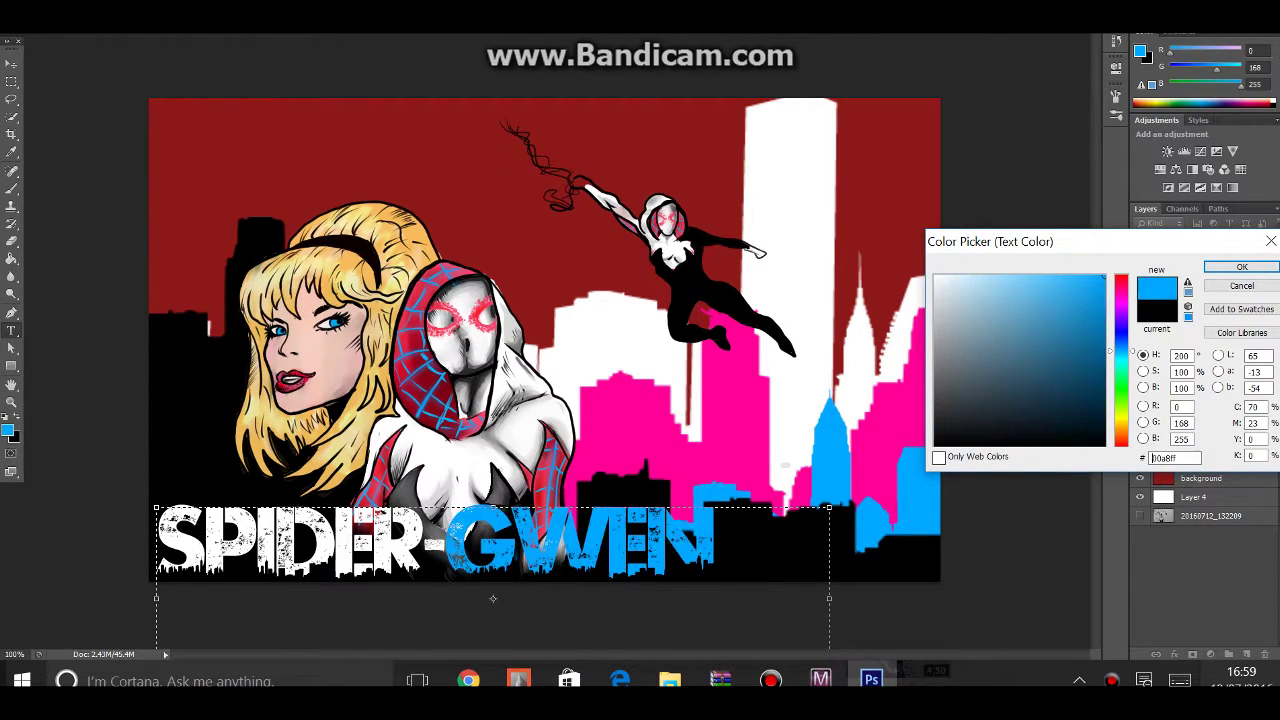
mouse_move(1095, 400)
left_mouse_down()
mouse_move(1000, 320)
mouse_move(979, 276)
left_mouse_up()
type("b4a5f1")
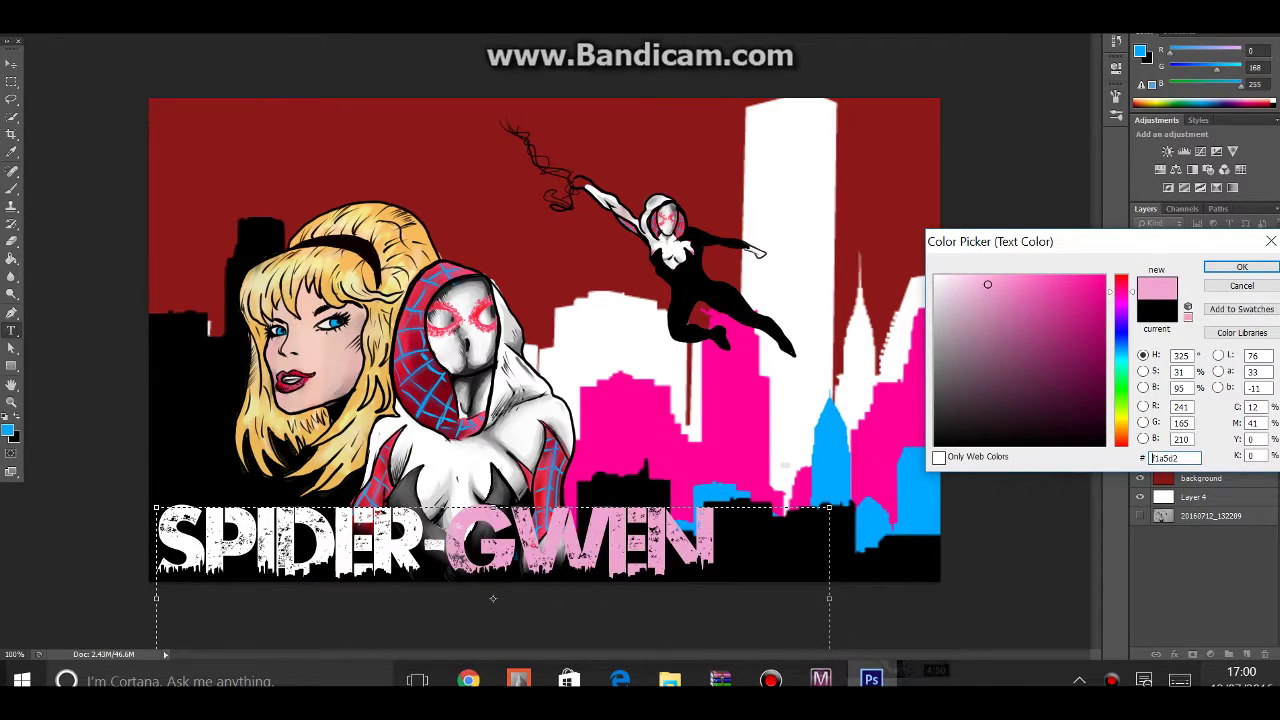
type("68ffe8")
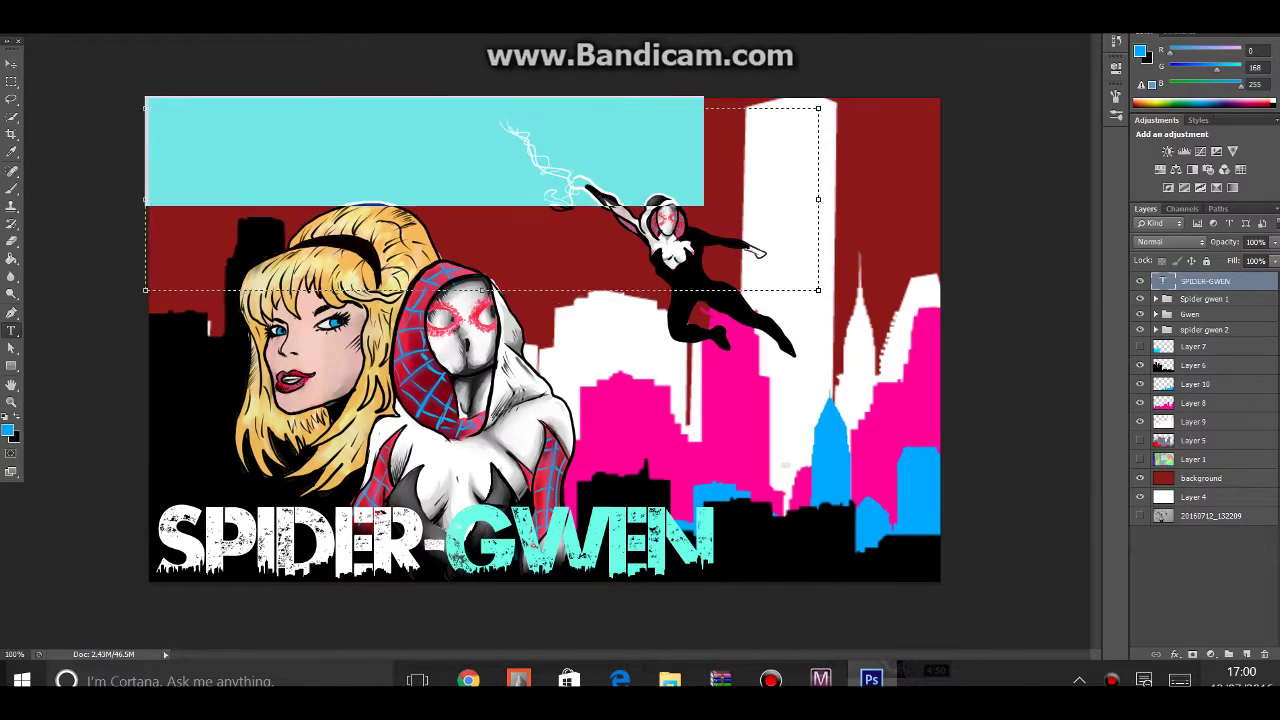
Step: Return the title to the poster's upper edge and replace its Urban Jungle font with the thin Nexa Light lettering
key("ctrl+a")
scroll(185, 340, "down", 5)
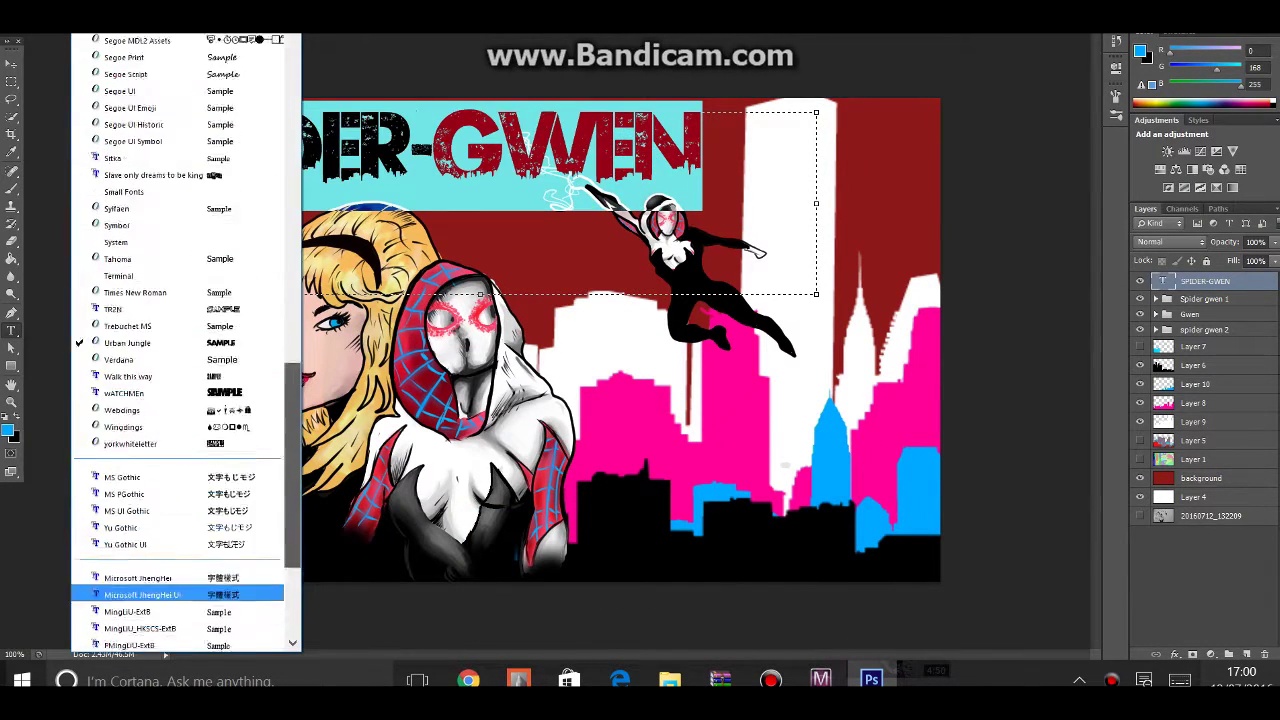
scroll(185, 340, "up", 3)
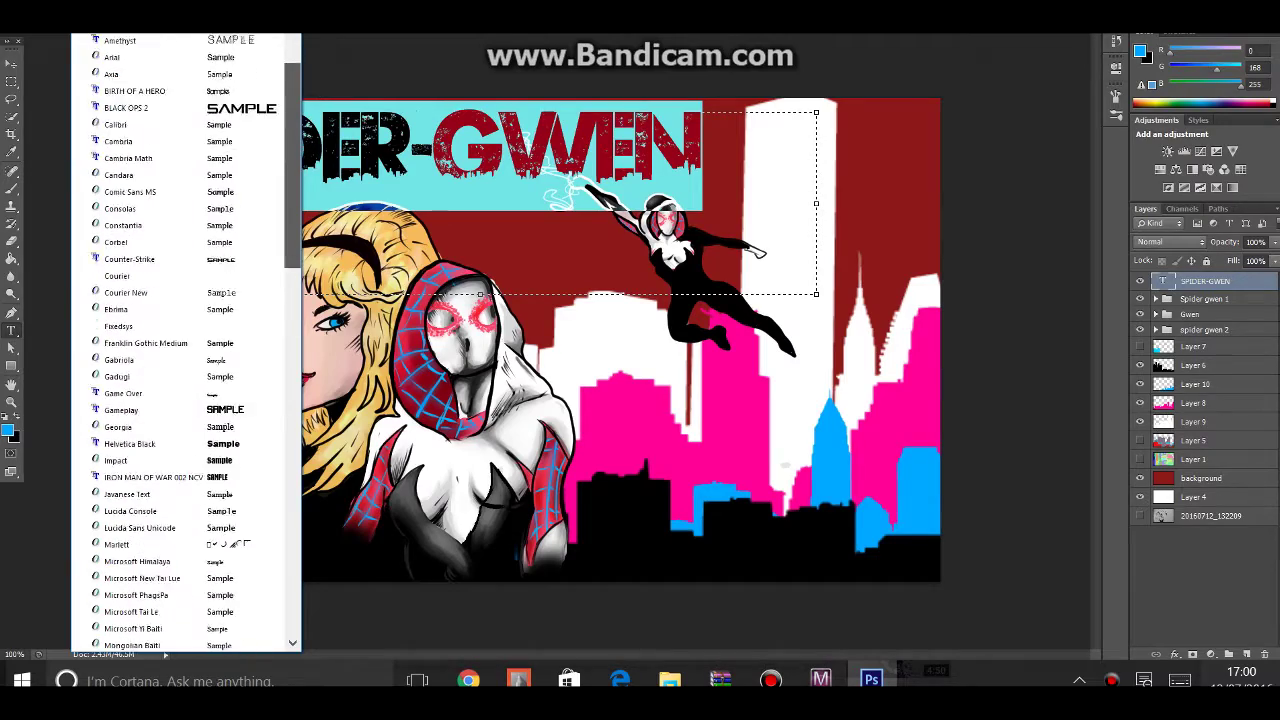
scroll(185, 340, "down", 5)
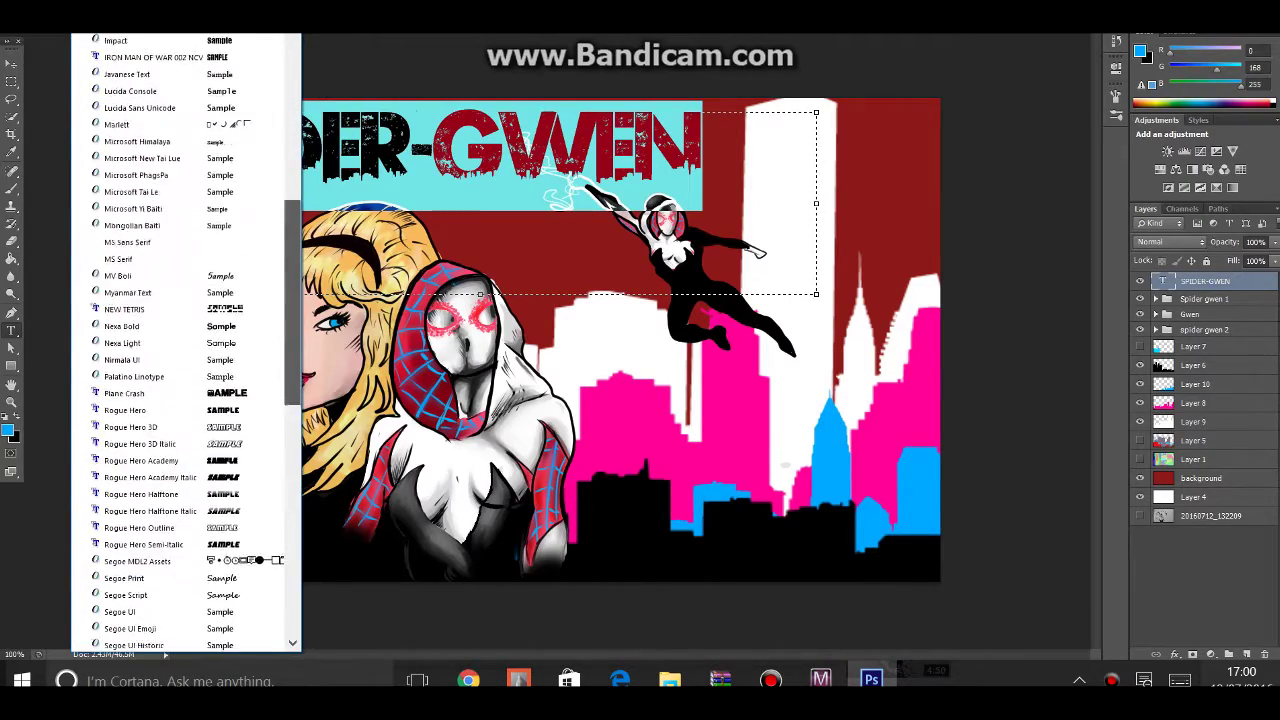
scroll(185, 340, "up", 8)
scroll(185, 340, "down", 8)
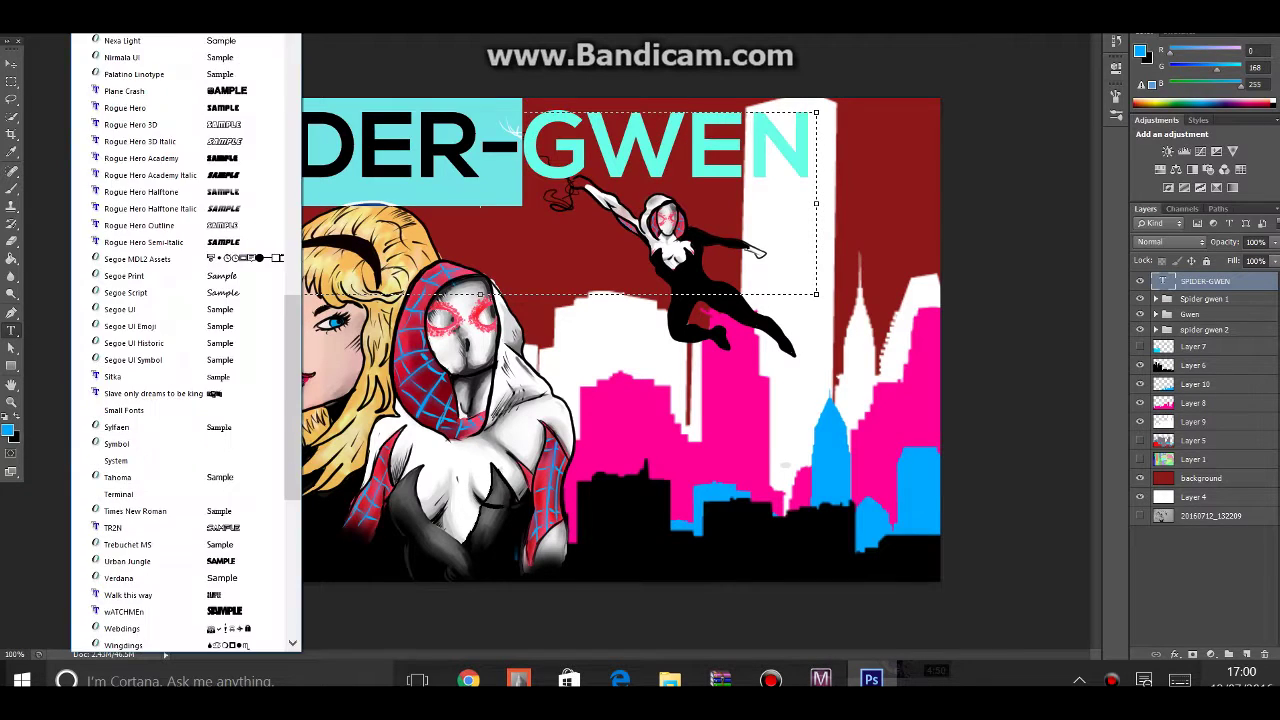
Step: Set GWEN back to bold black #000000 and reduce the size of the whole title along the poster's upper edge
left_click_drag(800, 145, 512, 145)
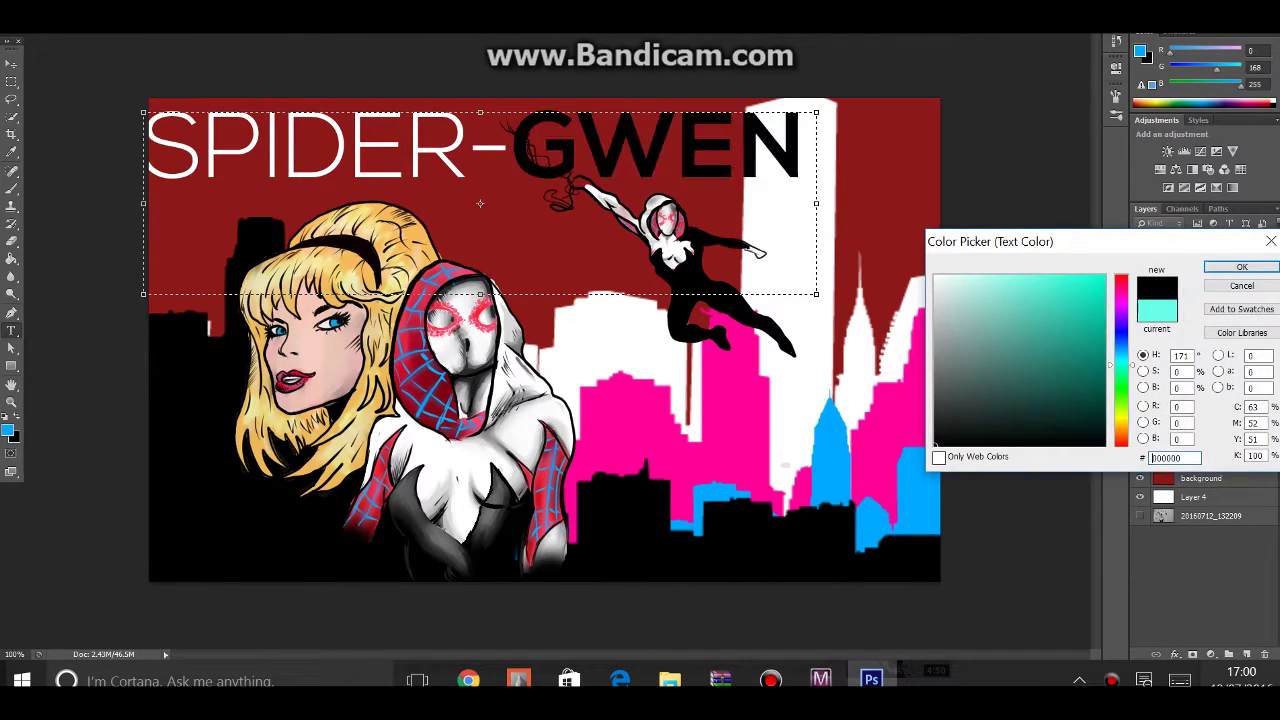
key("shift+Left")
key("shift+Left")
key("shift+Left")
key("shift+Left")
key("shift+Left")
key("shift+Left")
key("shift+Left")
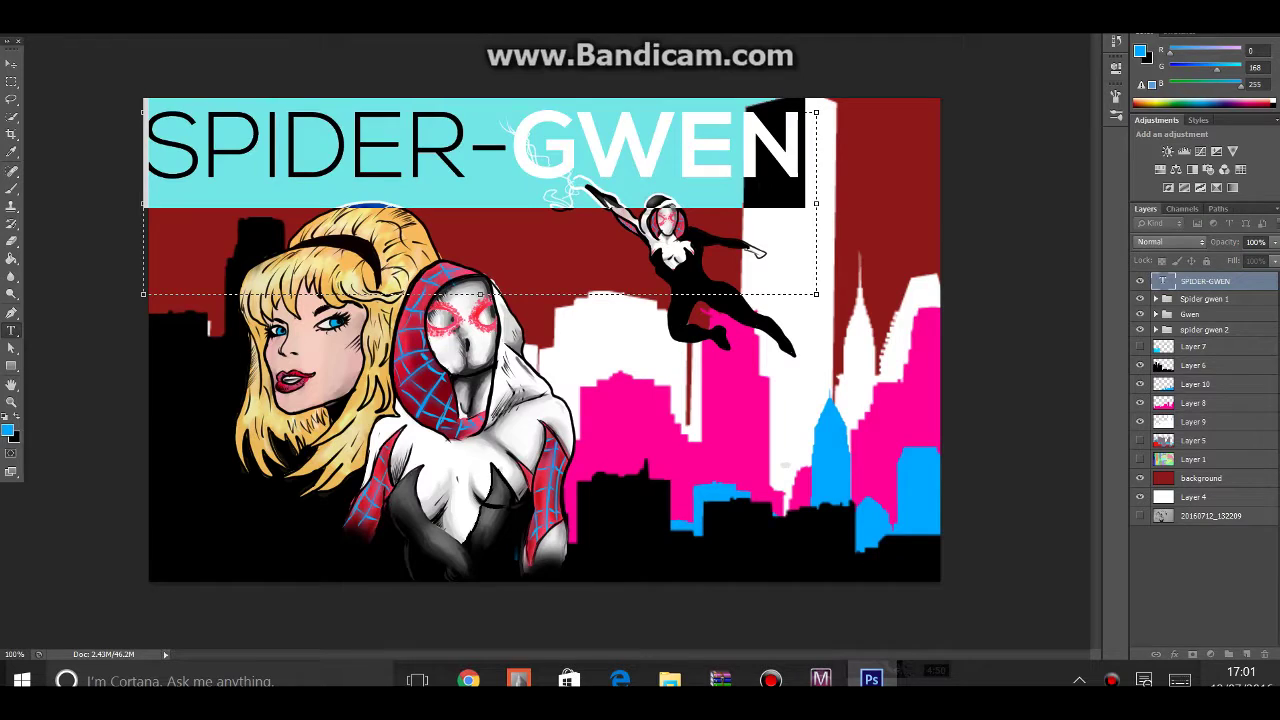
key("ctrl+Return")
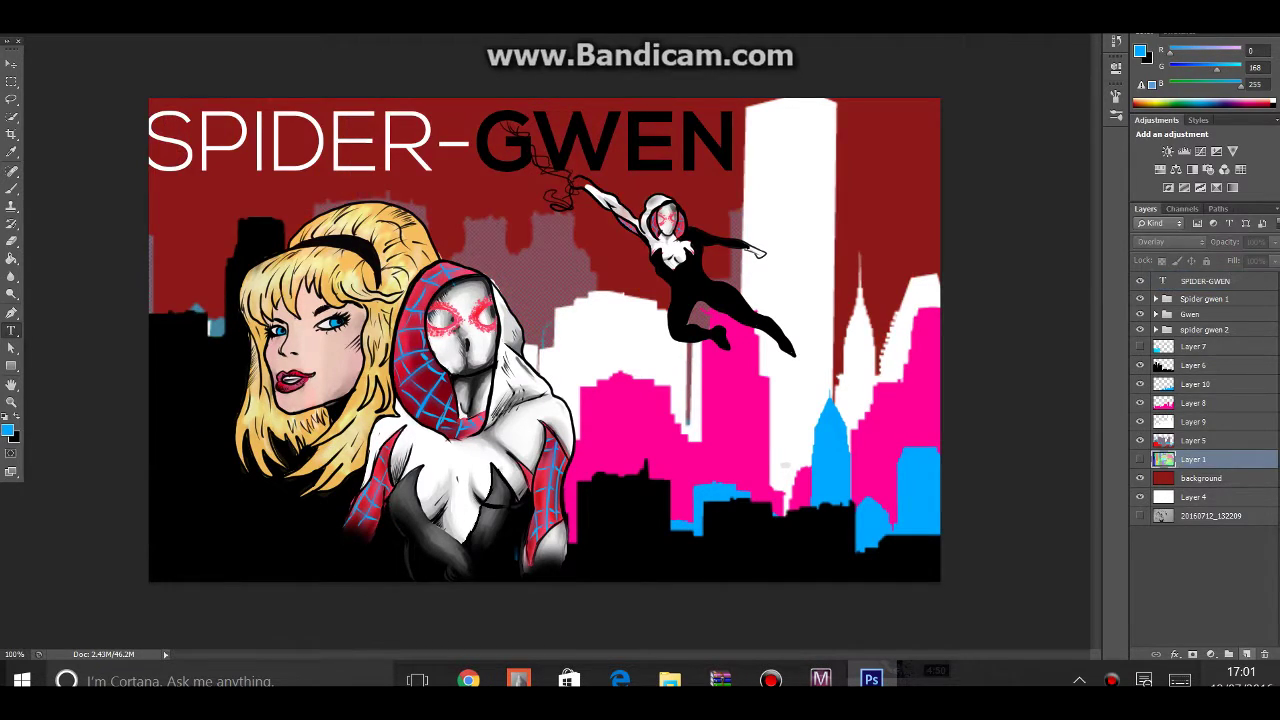
Step: Paint multicoloured strokes across the sky on the new Layer 11 using a textured brush with Color Dynamics, and place the layer below Layer 1
scroll(140, 172, "down", 5)
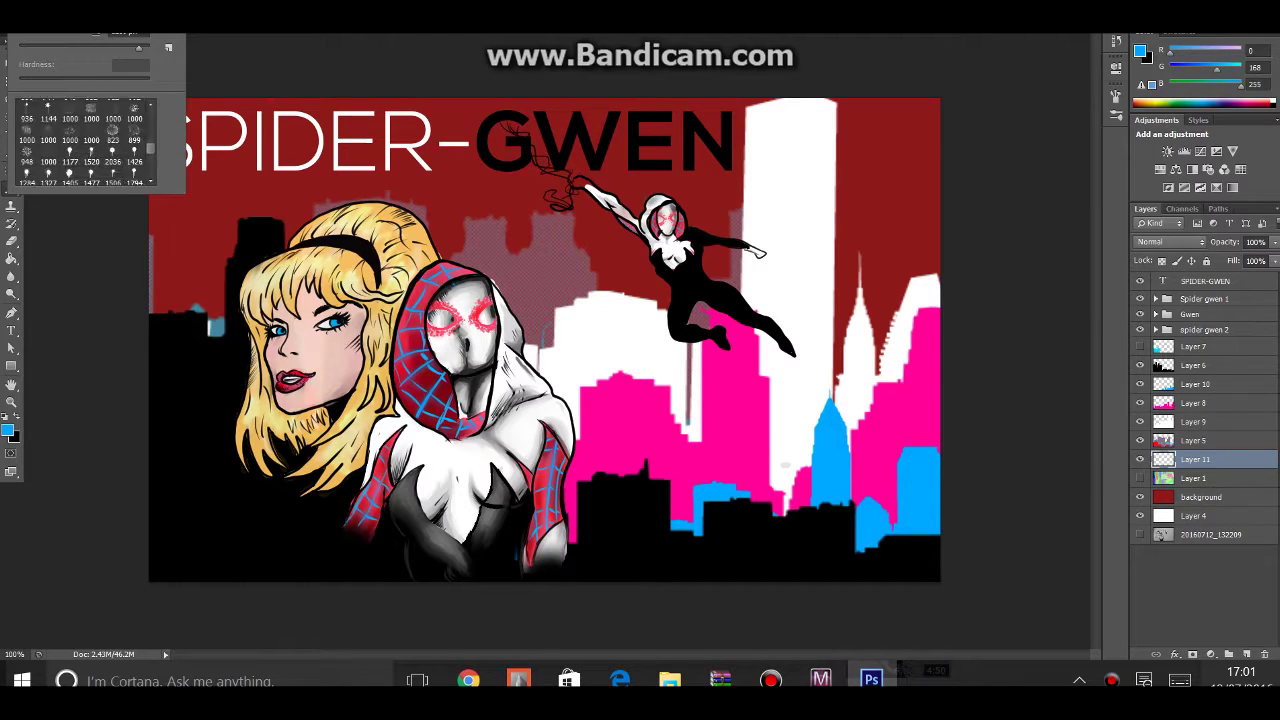
scroll(140, 172, "down", 2)
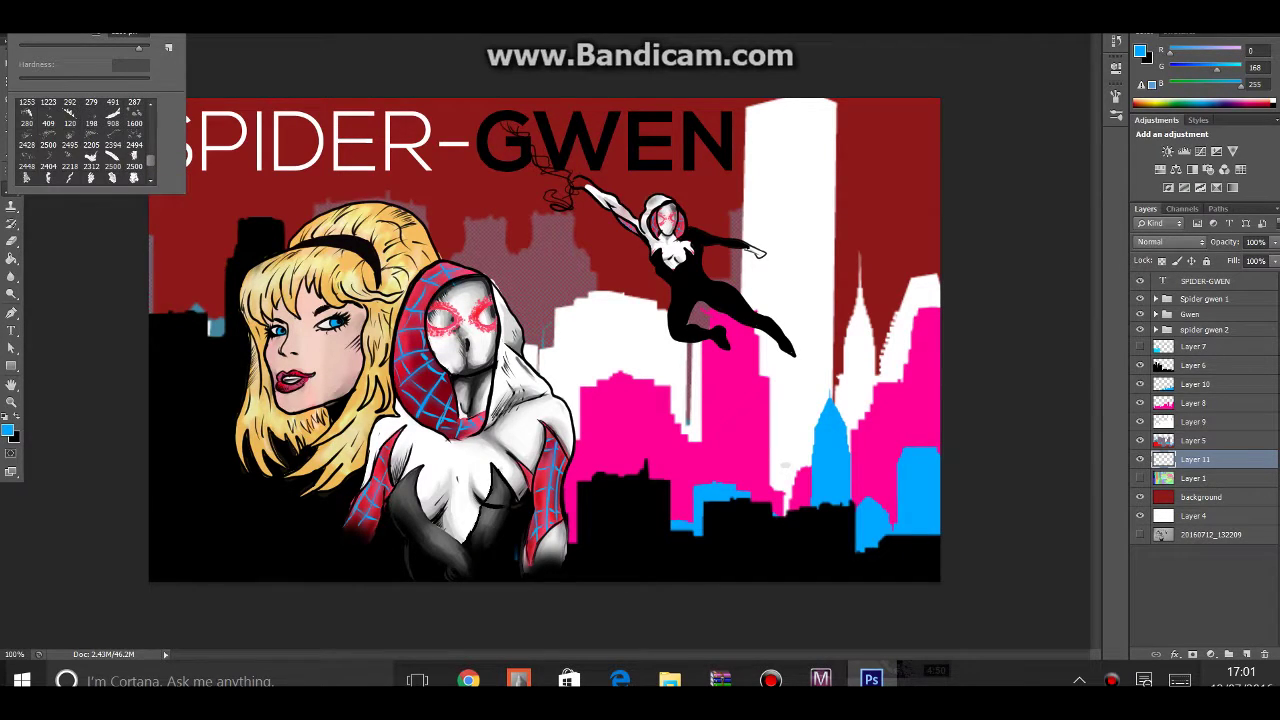
key("F5")
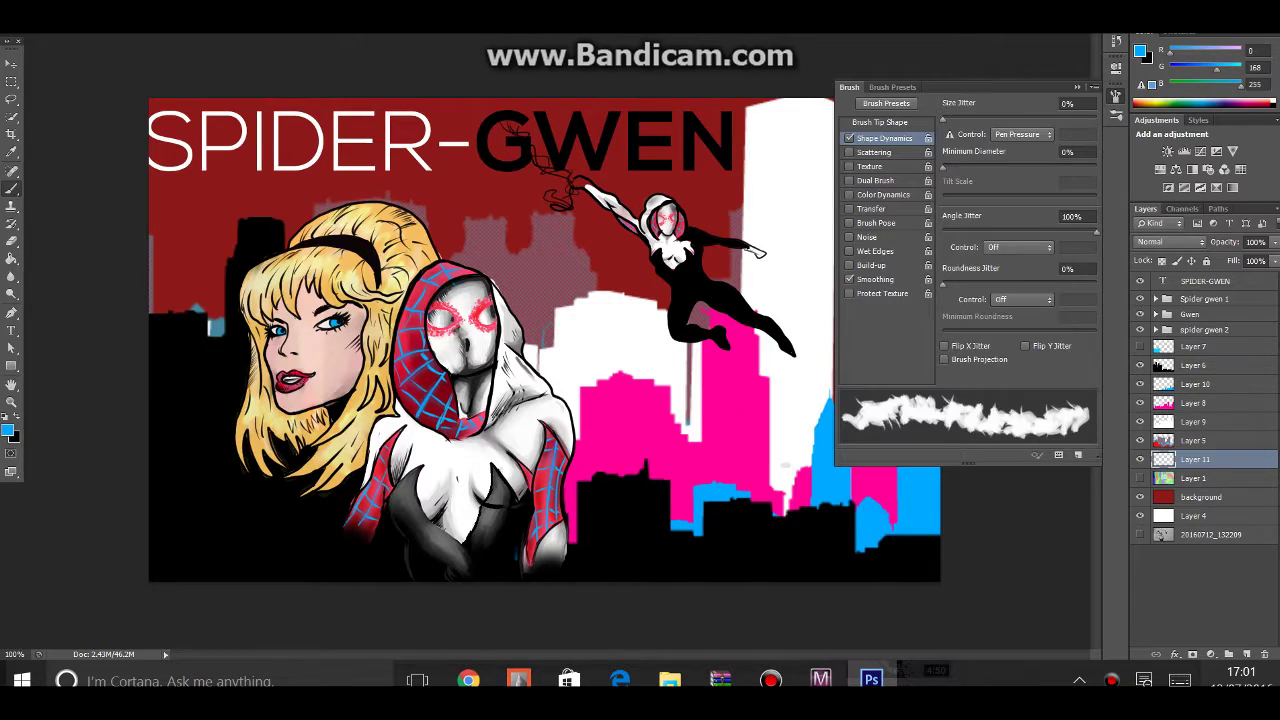
left_click(883, 194)
mouse_move(290, 190)
left_mouse_down()
mouse_move(250, 180)
mouse_move(230, 265)
mouse_move(230, 250)
mouse_move(430, 175)
mouse_move(570, 235)
mouse_move(615, 200)
mouse_move(650, 220)
left_mouse_up()
key("F5")
left_click_drag(1195, 459, 1195, 486)
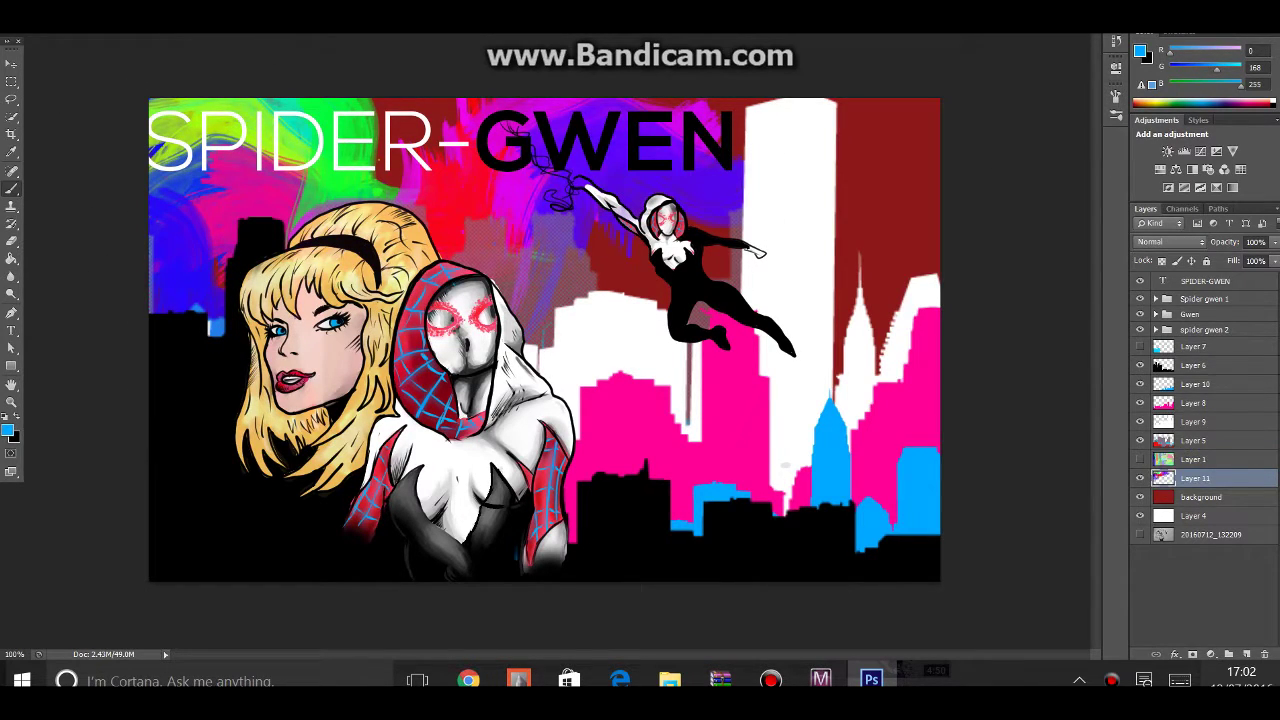
Step: Try blend modes on Layer 11, keep it at Normal with 25% opacity, and hide the layer
left_click(1172, 242)
left_click(1170, 440)
left_click(1172, 242)
left_click(1165, 257)
left_click_drag(1238, 258, 1222, 258)
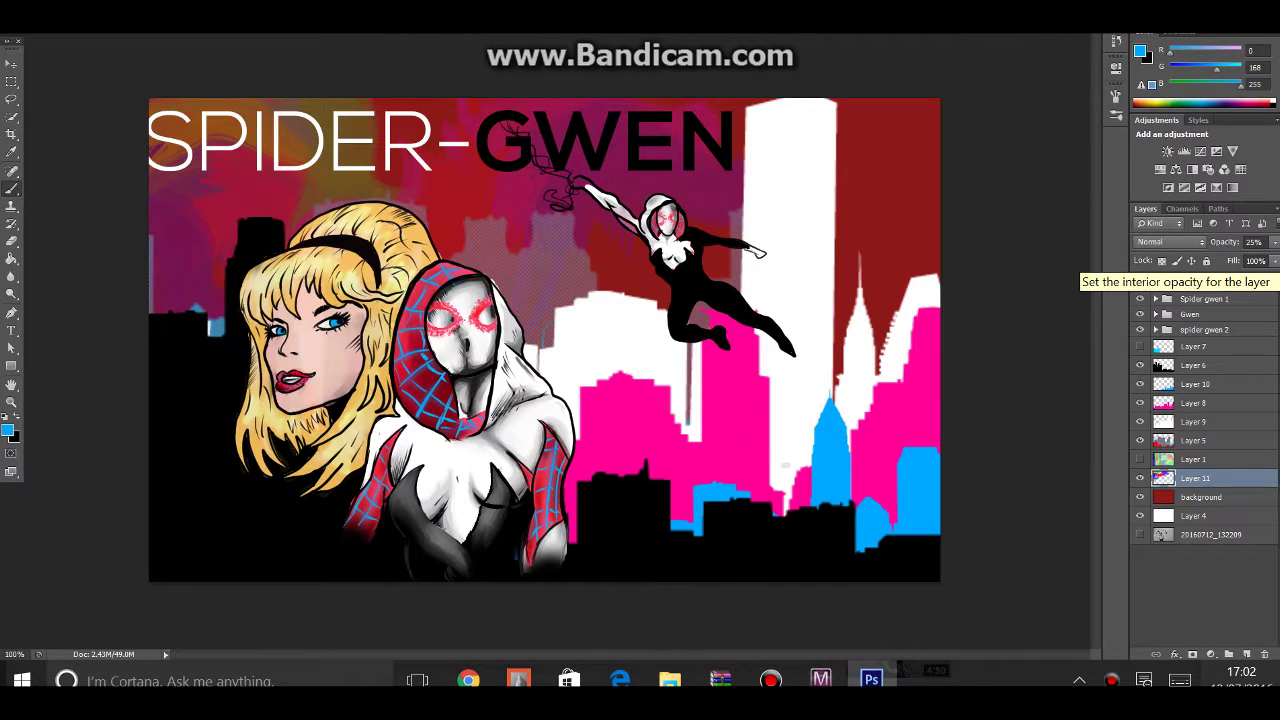
left_click(1140, 478)
left_click(1140, 478)
left_click(1140, 478)
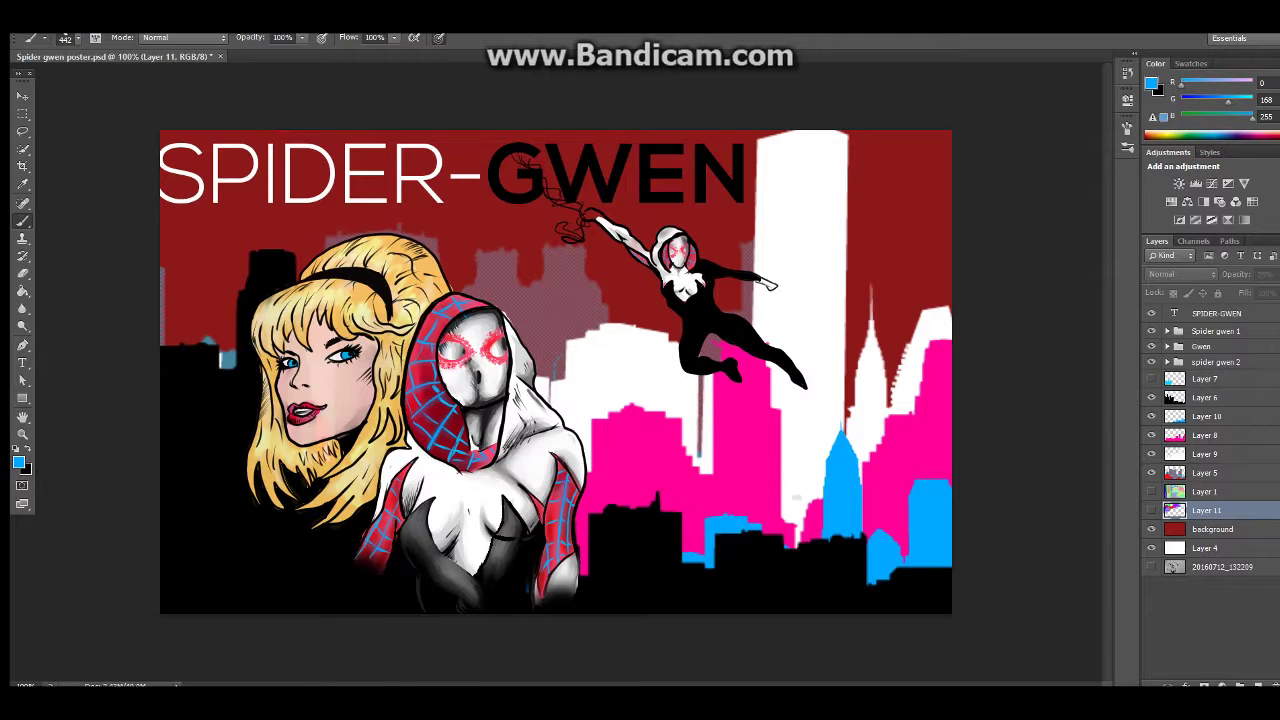
Step: Add a Color Overlay in hot pink #ff0072 to the background layer
left_click(1216, 313)
right_click(22, 220)
left_click(1212, 529)
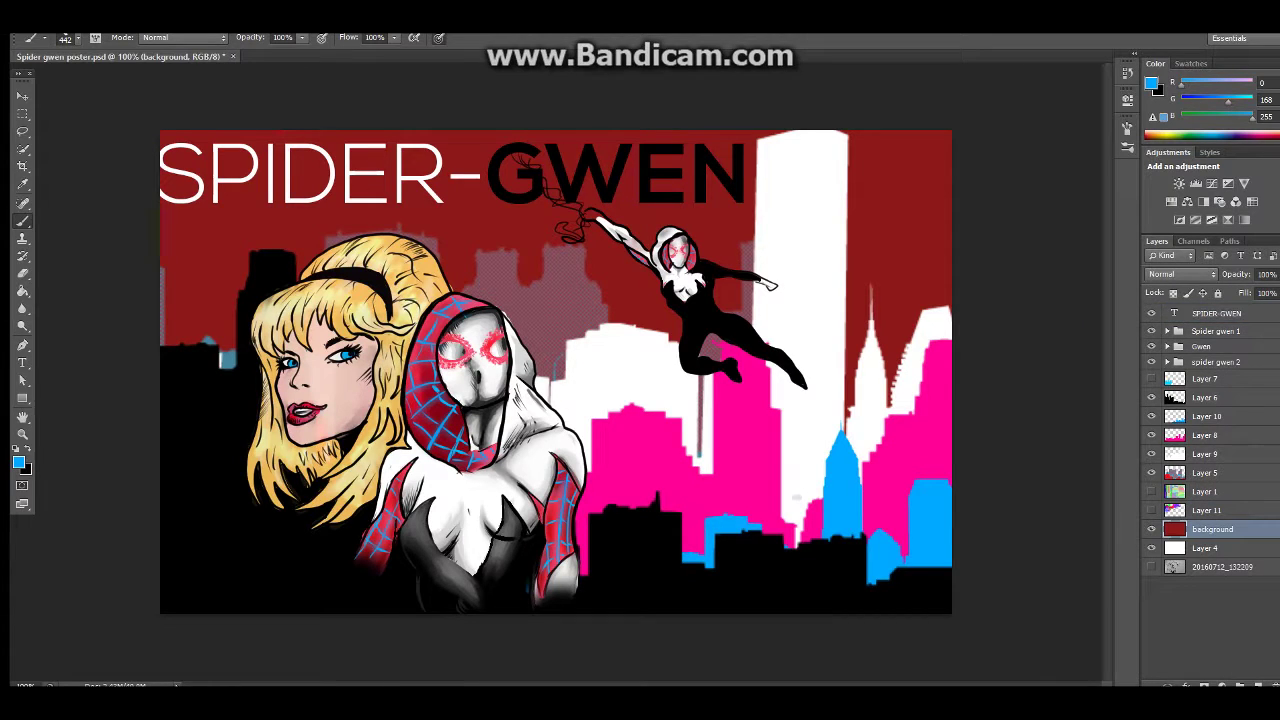
left_click(1186, 686)
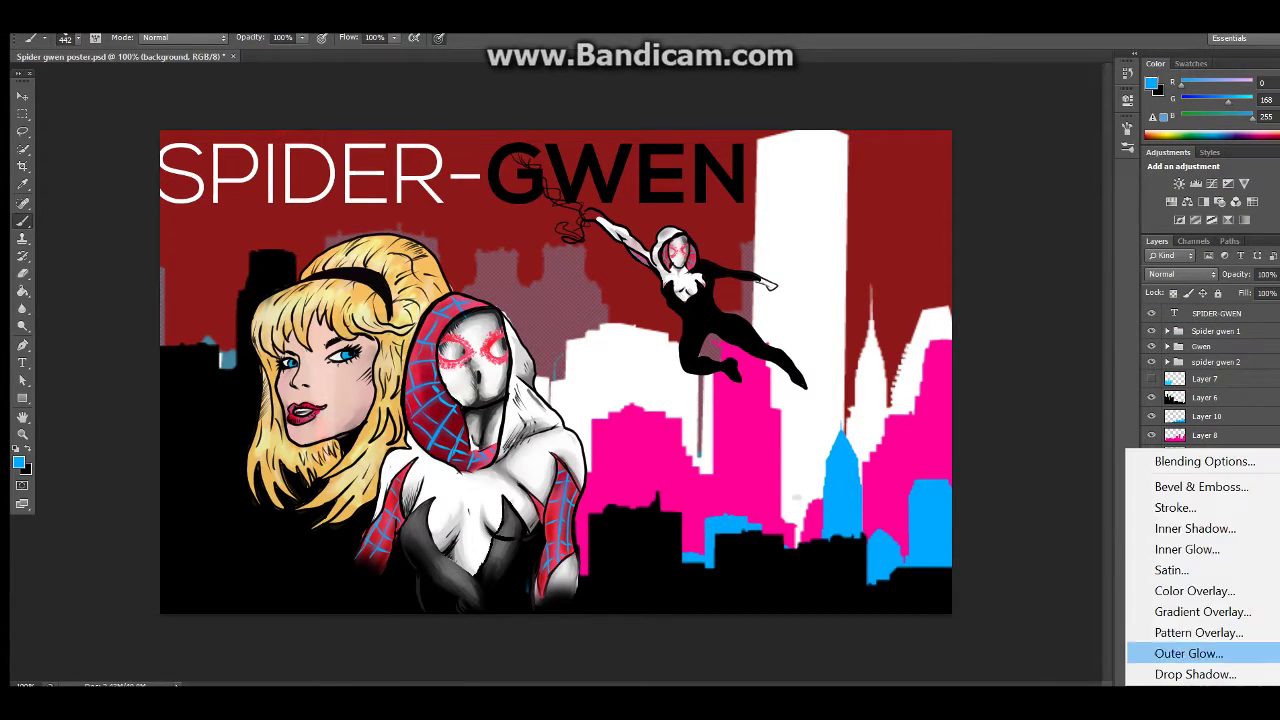
left_click(1195, 590)
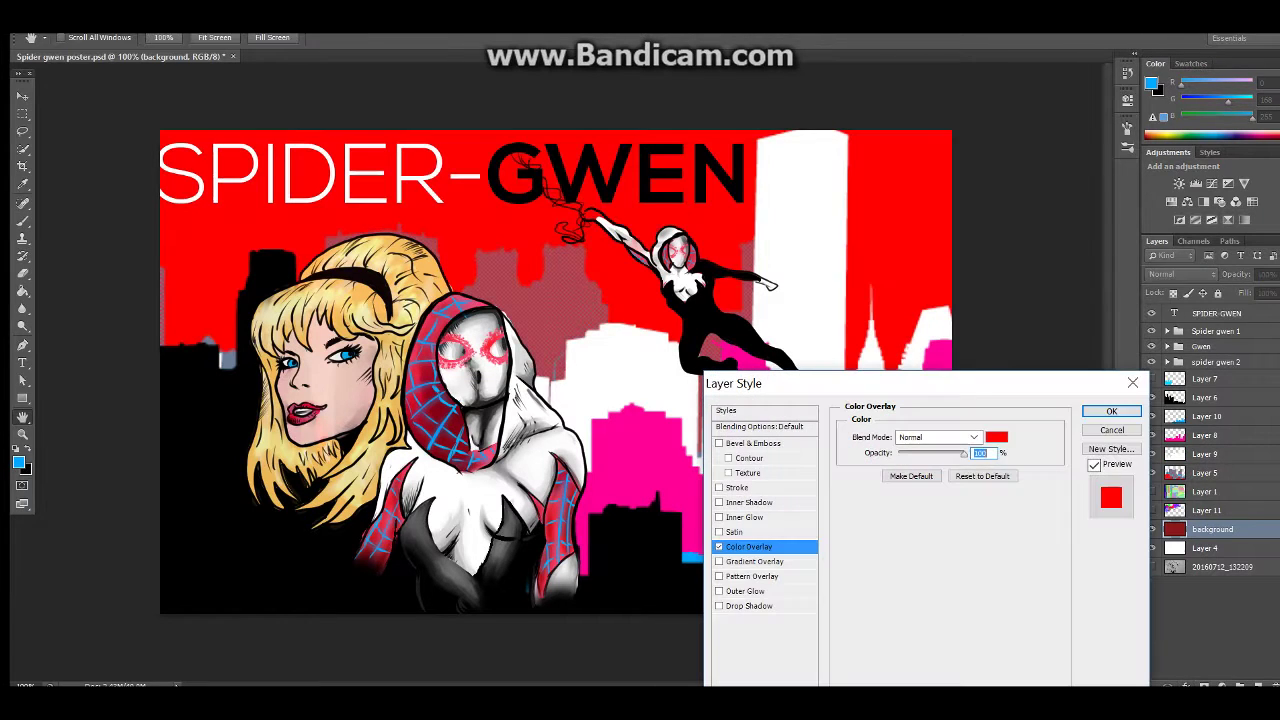
left_click(994, 434)
left_click(1132, 329)
type("ff0072")
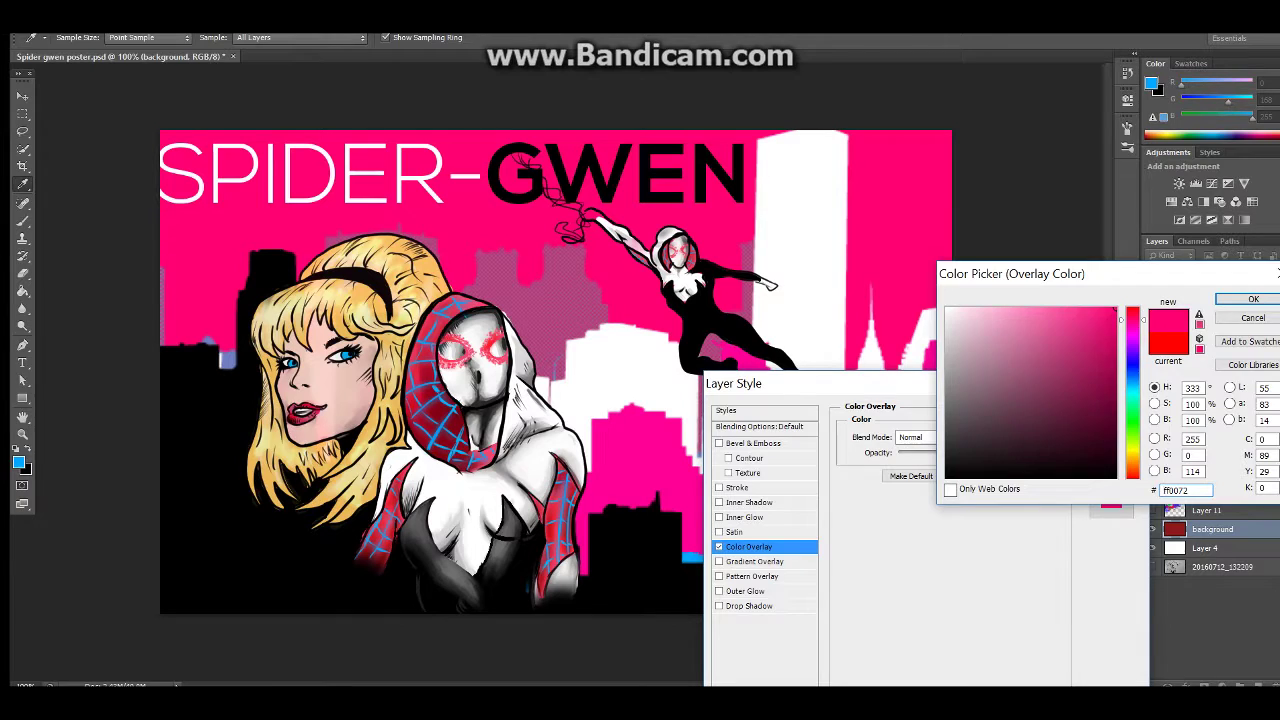
key("Return")
key("Return")
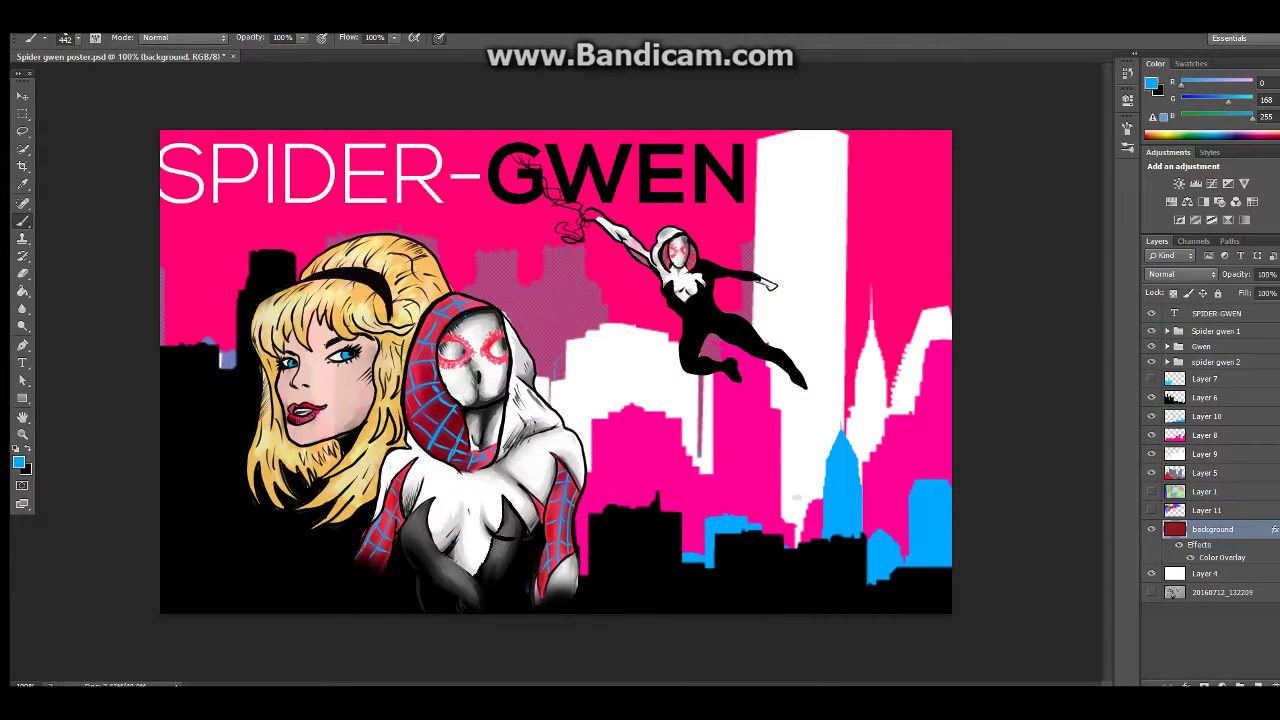
Step: Hide layer 2 in the spider gwen 2 group and duplicate the blue Spider gwen outline layer, giving the copy a white Color Overlay
left_click(1166, 362)
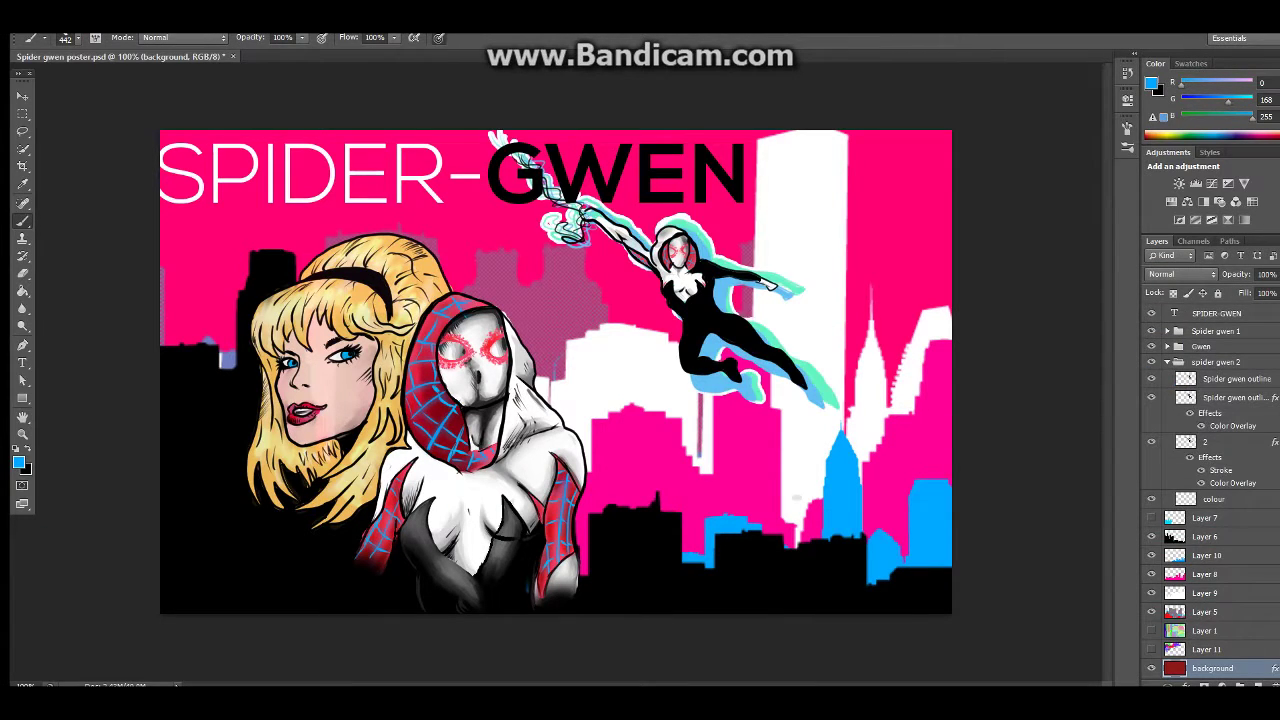
key("ctrl+j")
key("z")
double_click(1232, 400)
left_click(975, 437)
left_click(1045, 315)
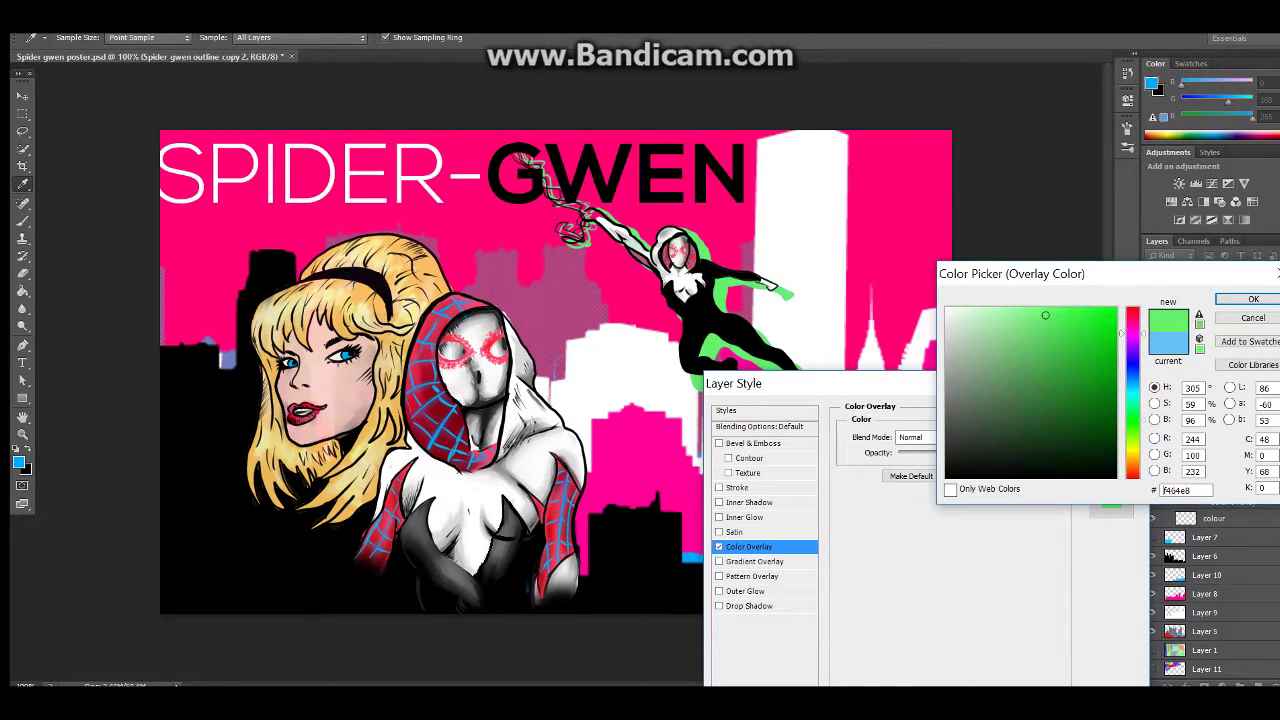
left_click(948, 310)
left_click(1253, 299)
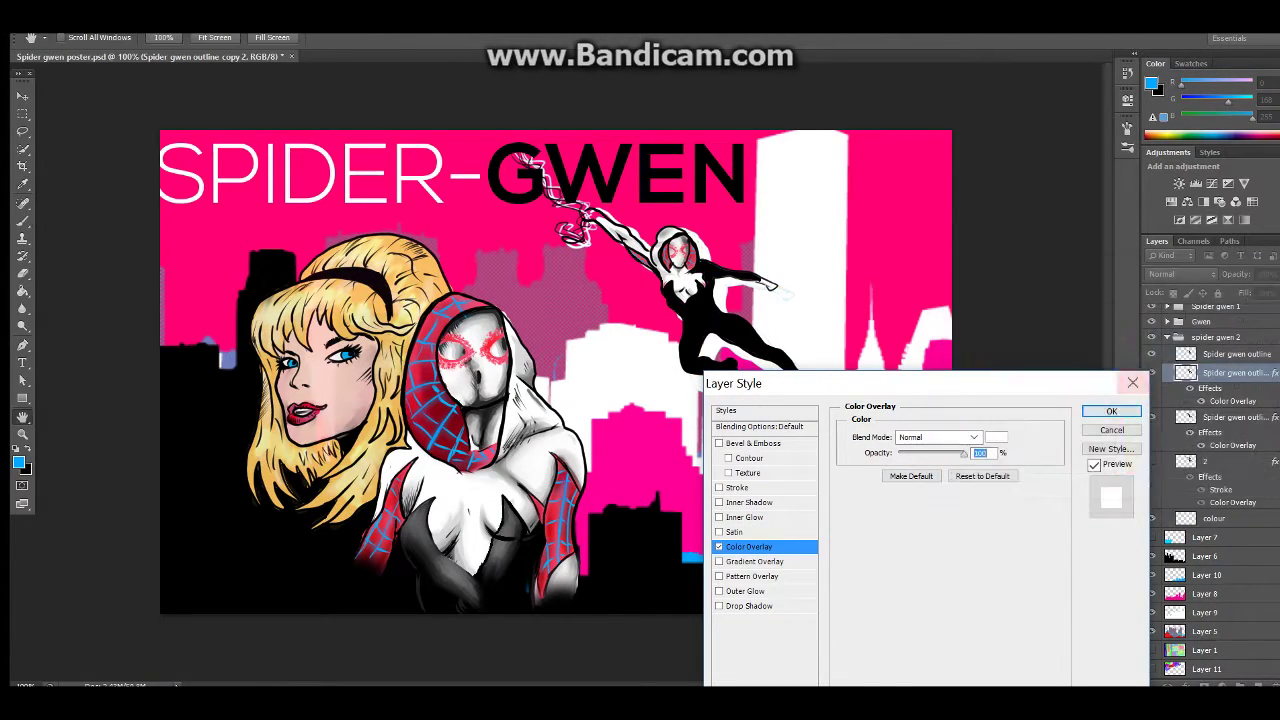
key("Return")
Step: Try offsetting the white outline copy behind the swinging figure, placed beneath the blue outline layer, and hide that copy
key("ctrl+t")
left_click_drag(825, 276, 838, 272)
key("Return")
left_click(1235, 416)
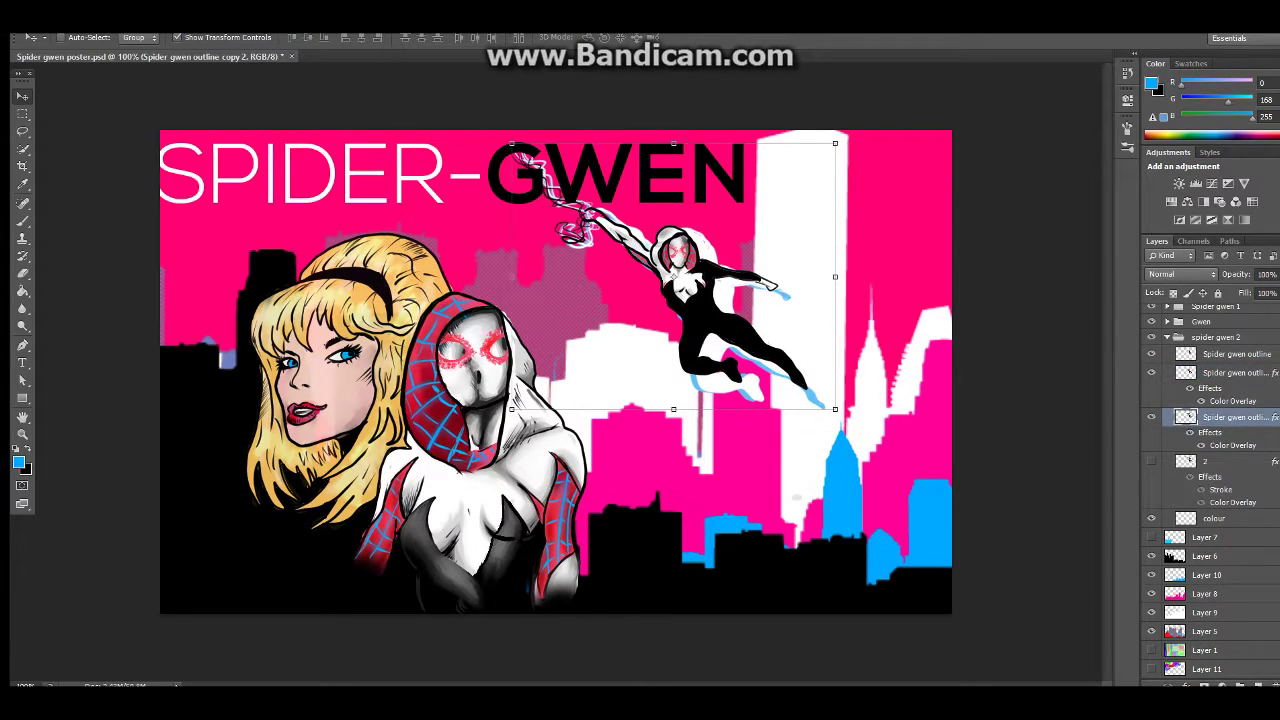
key("Left")
key("Left")
key("Down")
key("Down")
left_click(1151, 416)
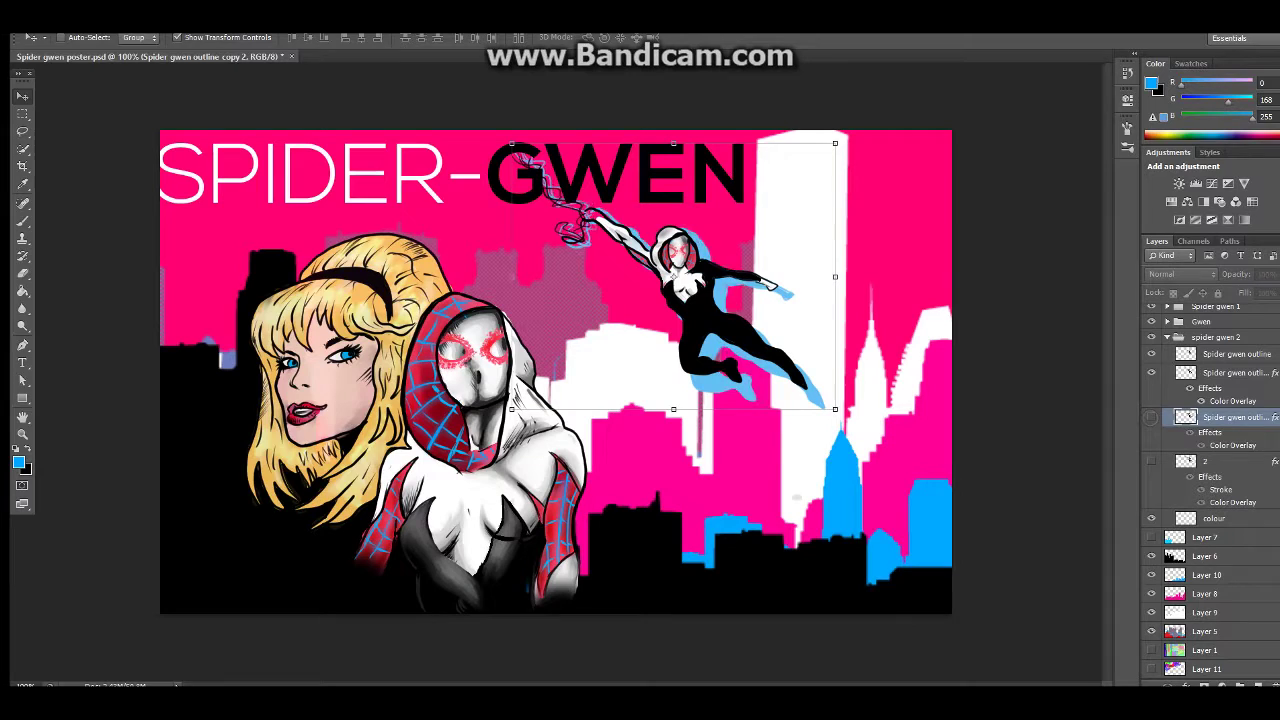